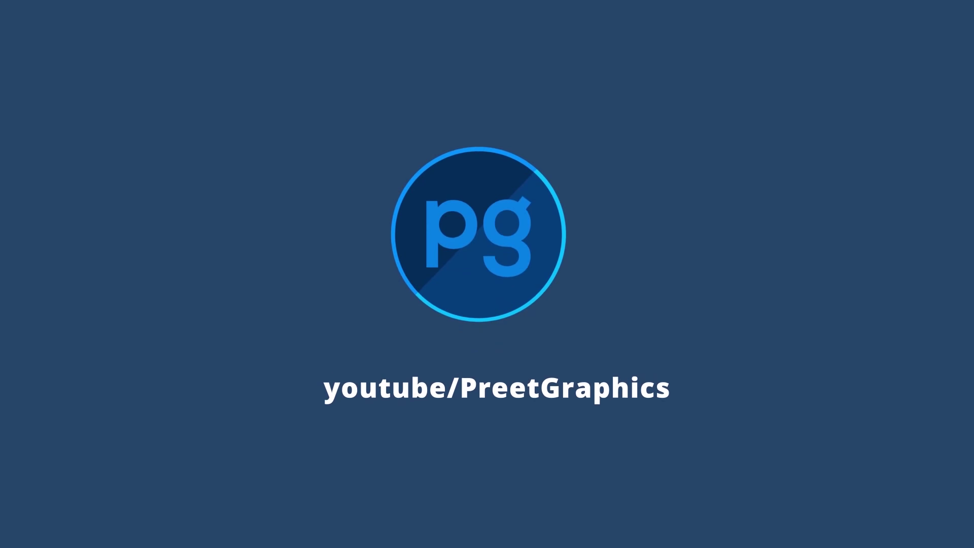
Step: Create the 'Neon Effect' document: 1280×720 px on a white background
type("1280")
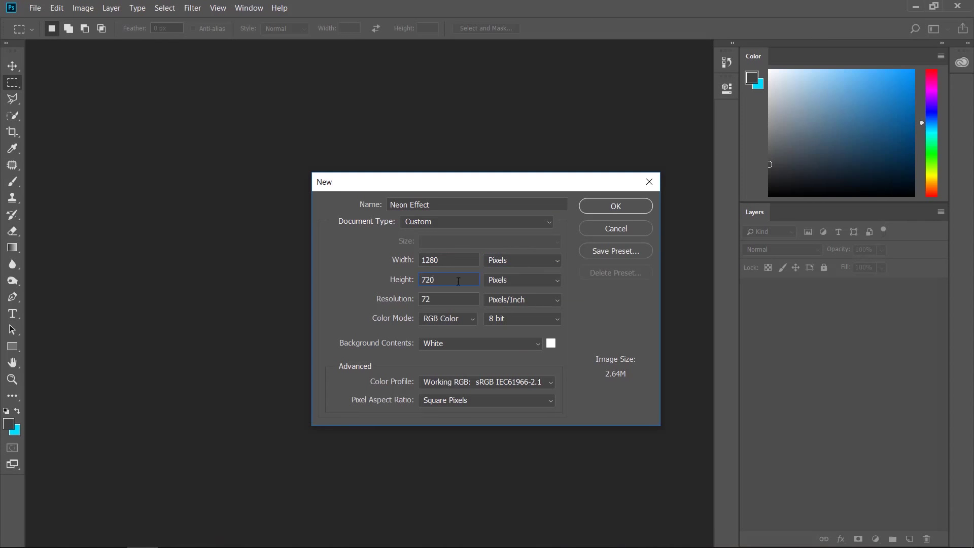
left_click(615, 207)
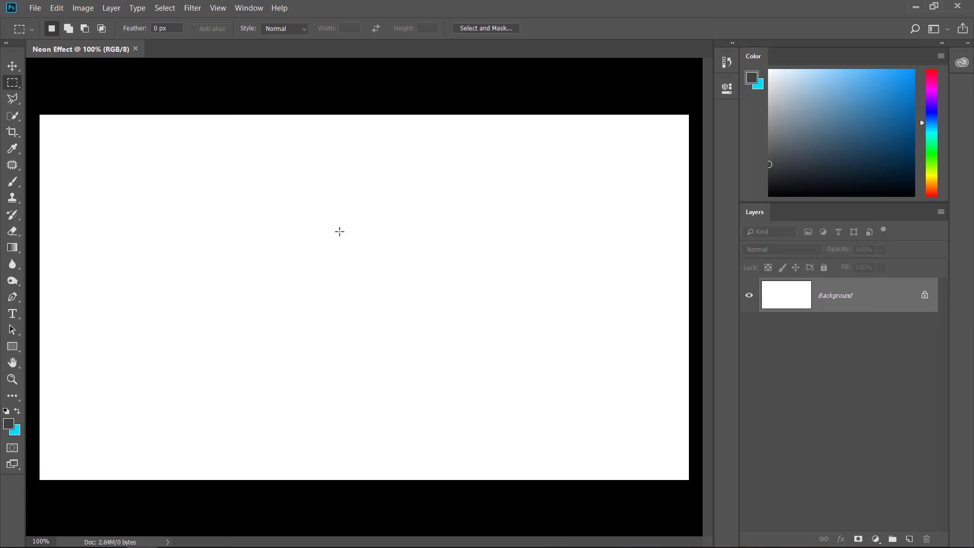
Step: Open the BG Image brick wall photo, unlock it and drag it into Neon Effect
key("ctrl+o")
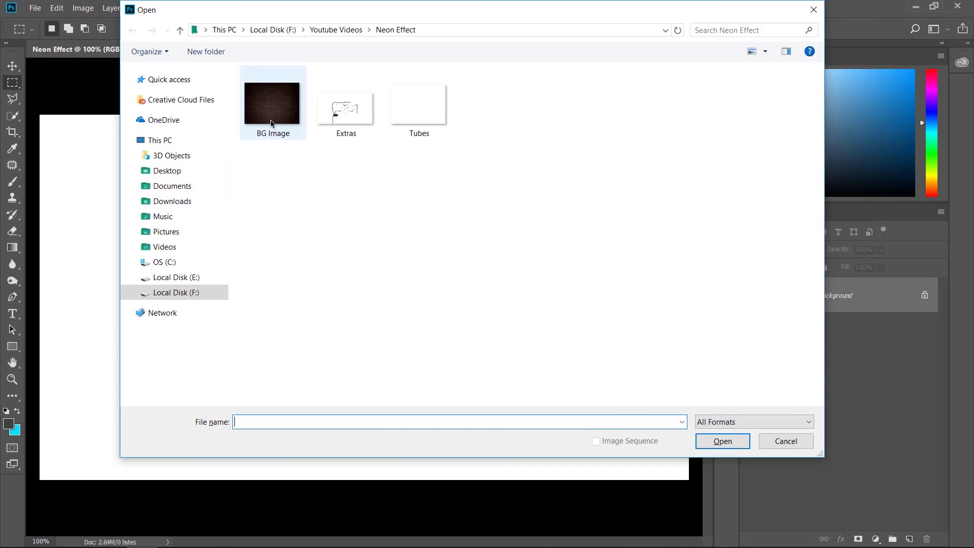
double_click(273, 124)
left_click(13, 66)
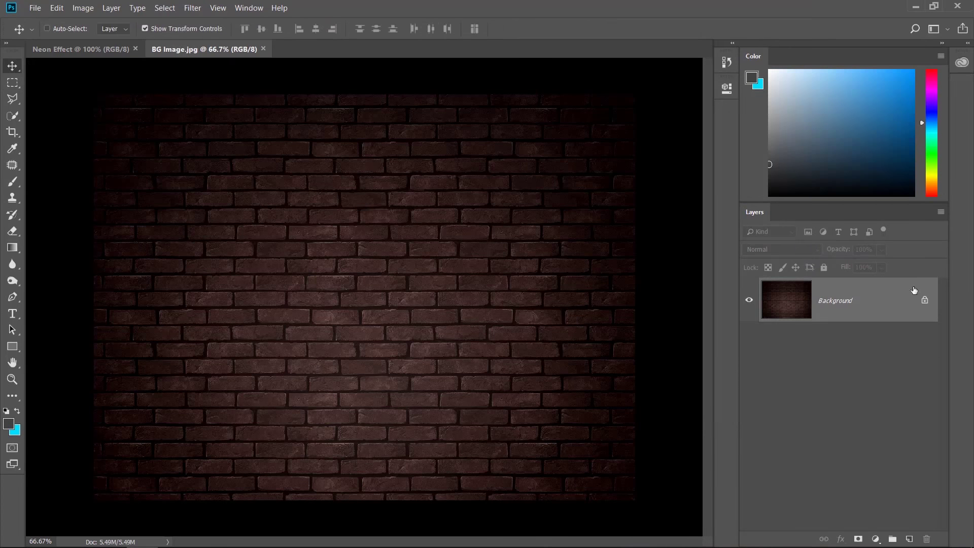
left_click(925, 300)
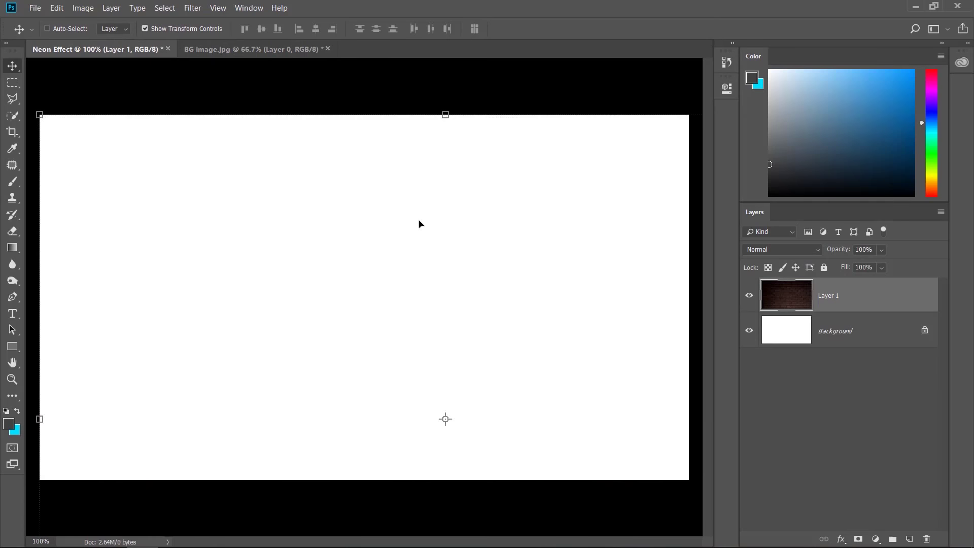
left_click_drag(196, 19, 433, 233)
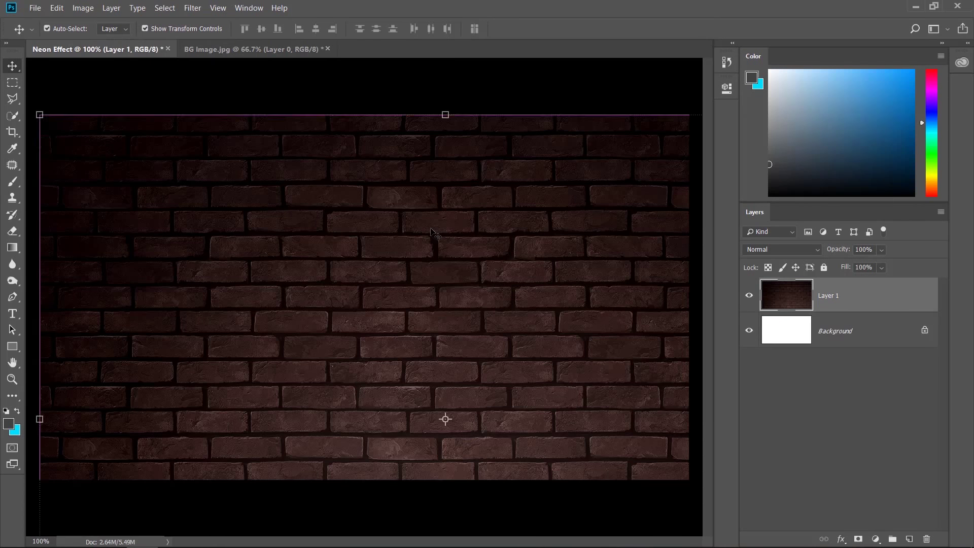
left_click_drag(430, 294, 402, 252)
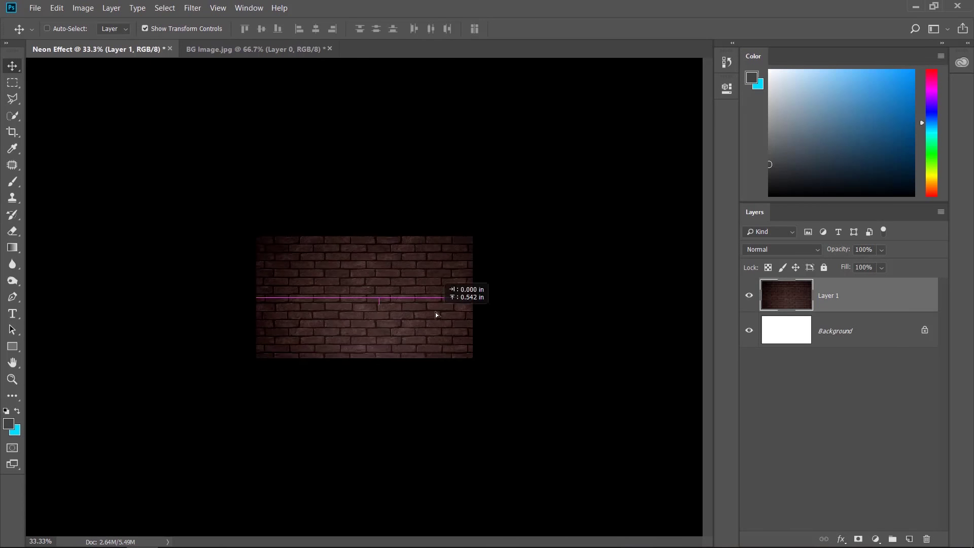
Step: Scale the brick wall layer to cover the whole canvas
key("ctrl+t")
left_click_drag(499, 397, 476, 380)
key("Return")
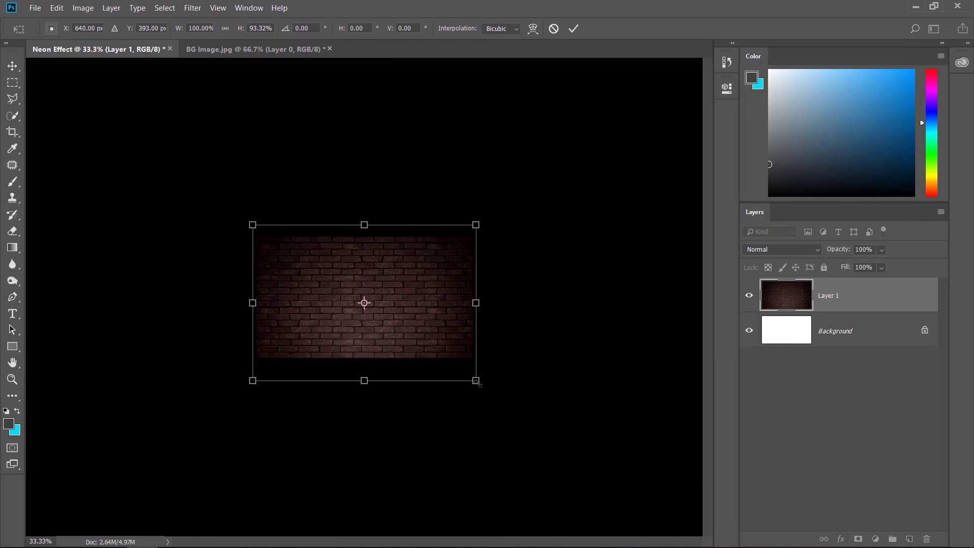
left_click_drag(420, 311, 419, 309)
key("ctrl+0")
key("m")
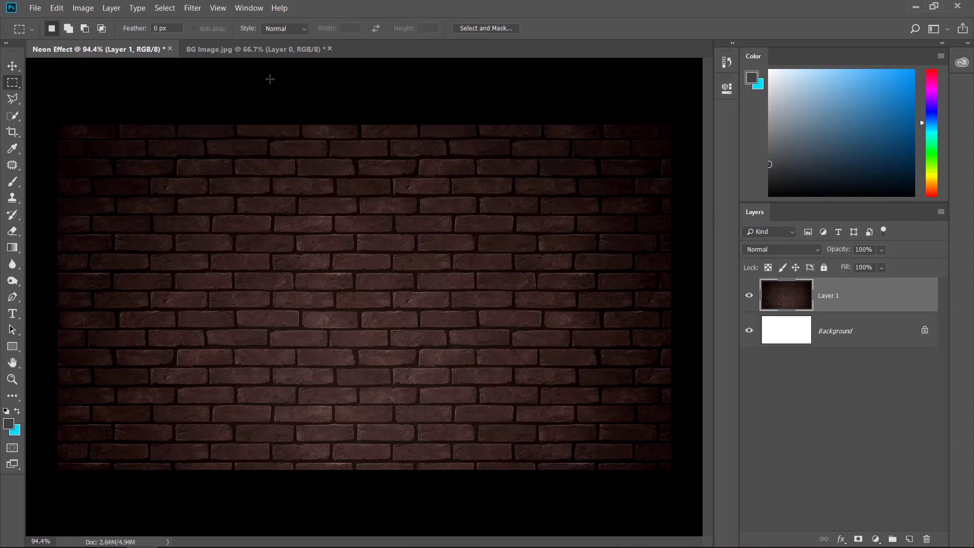
key("ctrl+o")
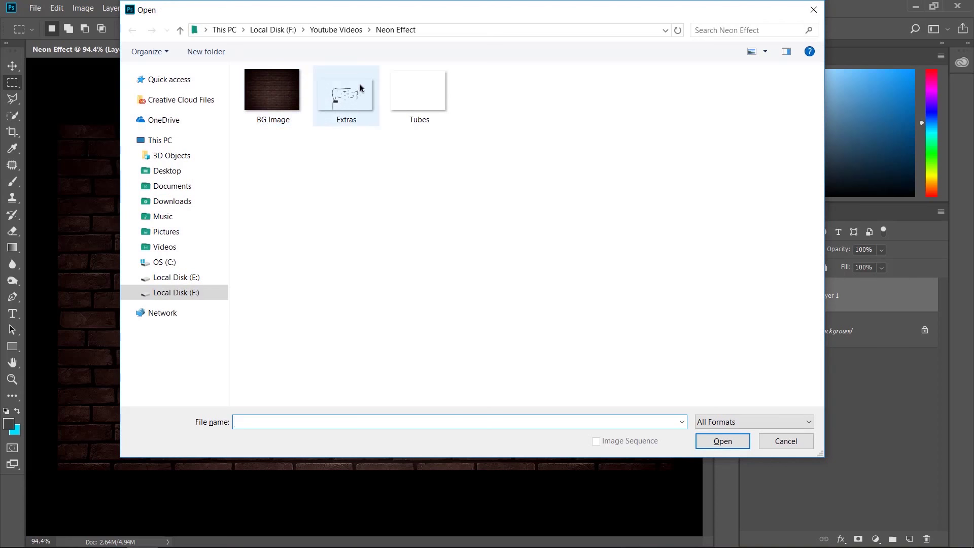
Step: Open the Extras wire sketch and drag it into the Neon Effect document
double_click(349, 96)
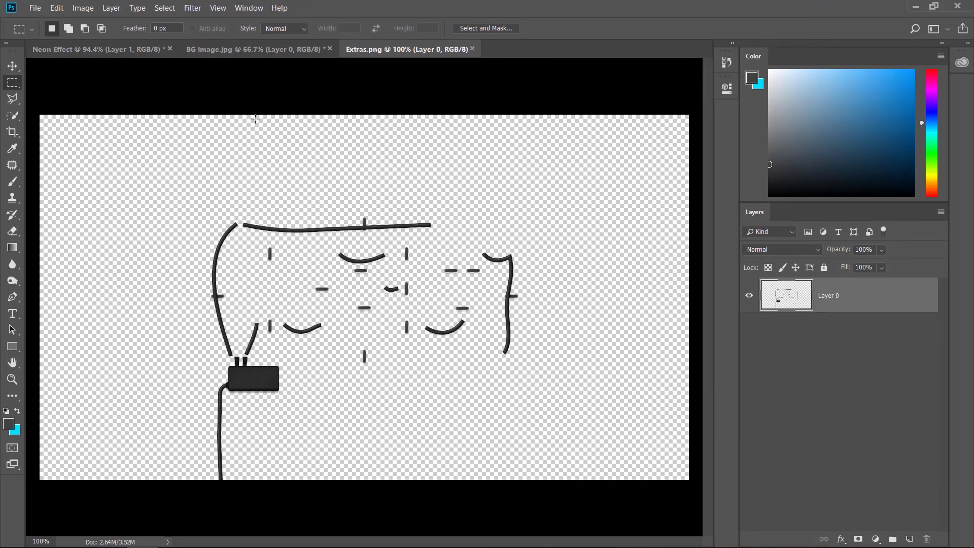
left_click(17, 71)
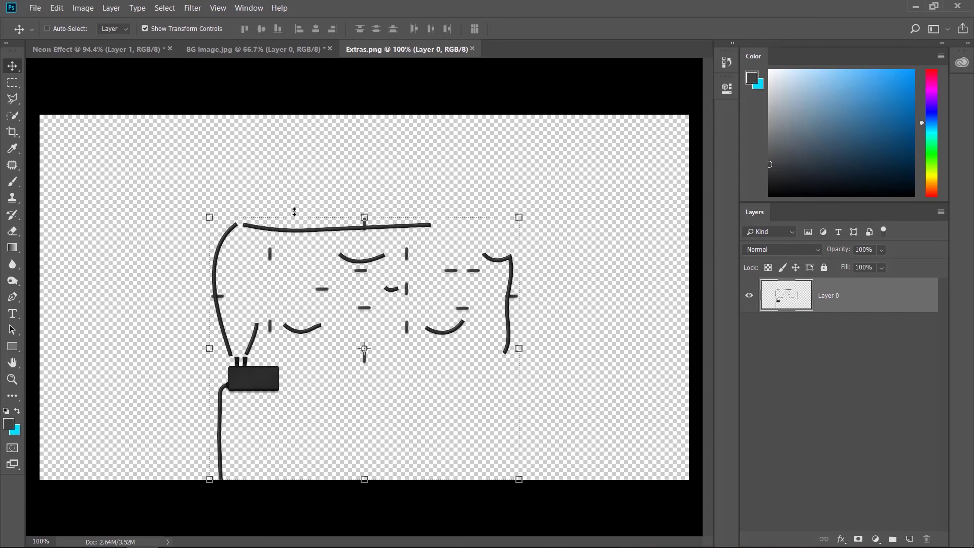
mouse_move(116, 55)
left_mouse_down()
mouse_move(300, 363)
mouse_move(264, 362)
left_mouse_up()
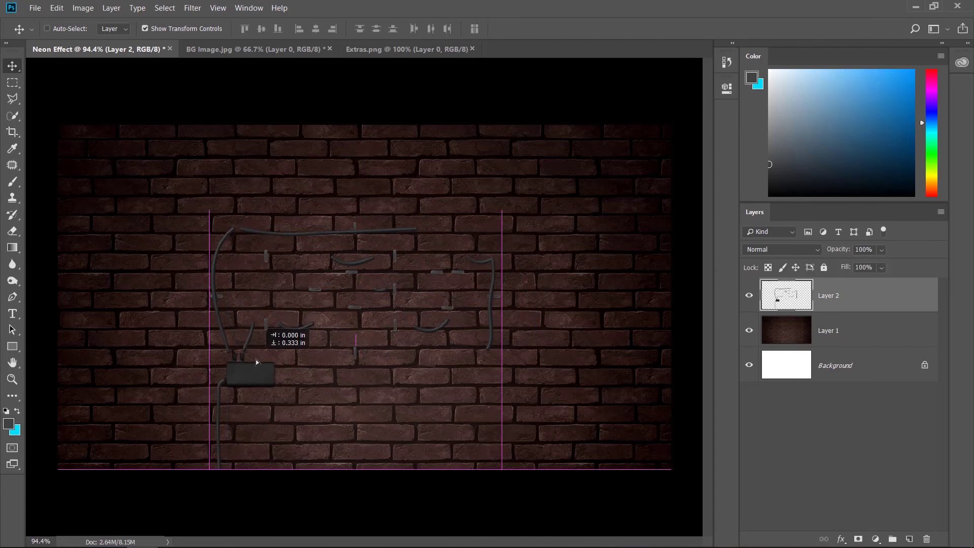
left_click(20, 87)
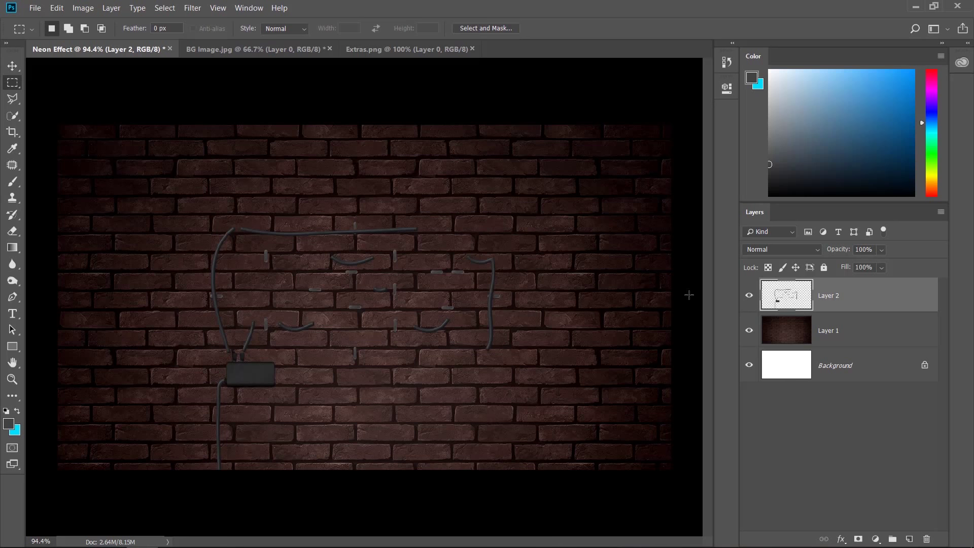
Step: Delete the white background layer and group the wall and wires as 'Background'
left_click(895, 365)
left_click(925, 365)
key("Delete")
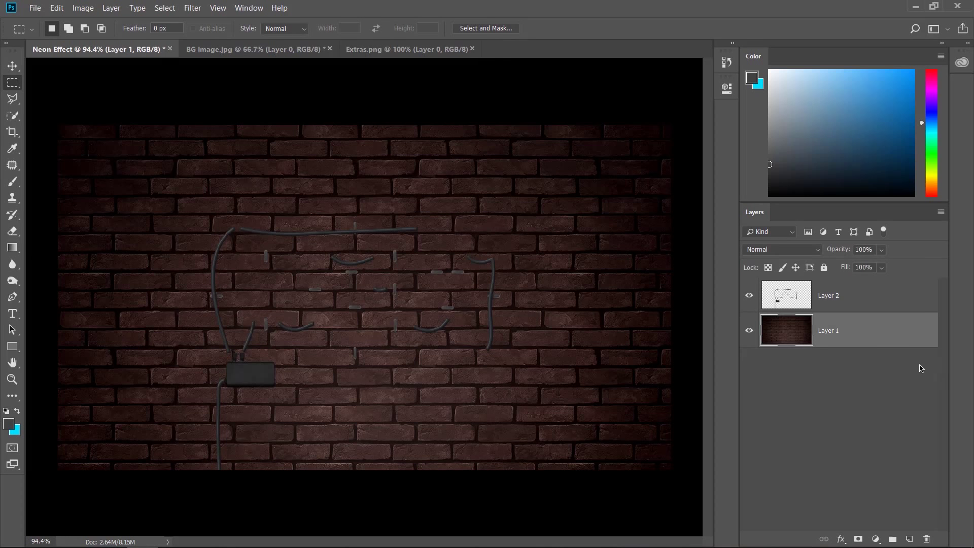
left_click(887, 300, "shift")
key("ctrl+g")
double_click(796, 286)
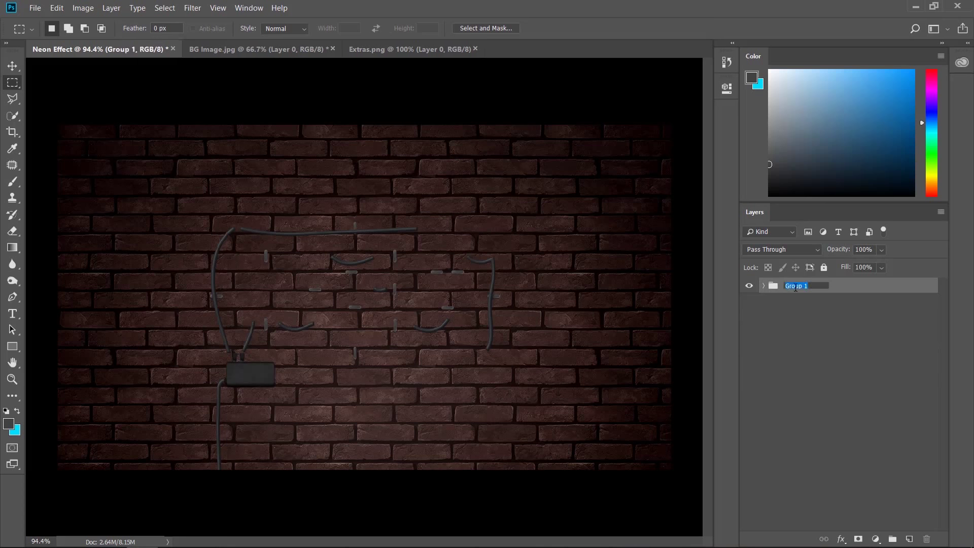
type("Backgroun")
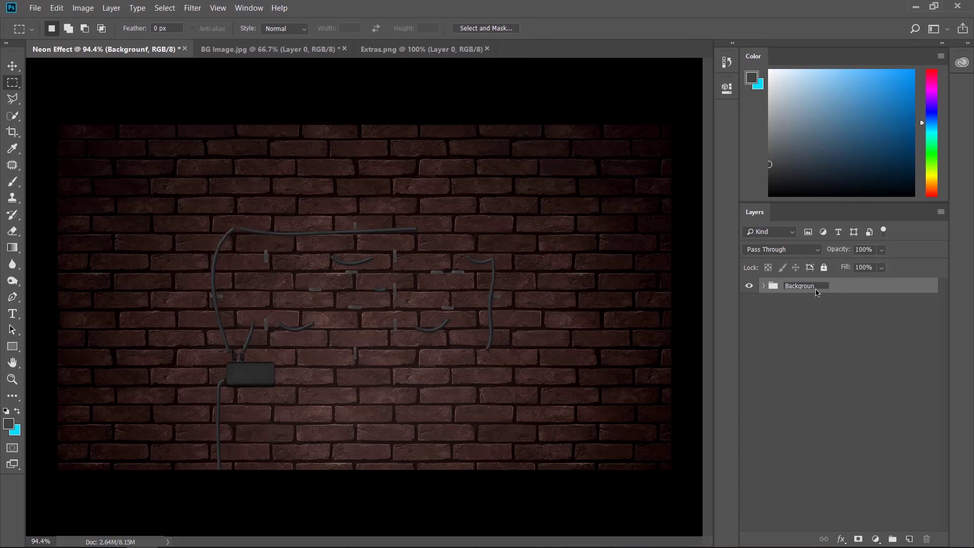
type("fd")
left_click(819, 304)
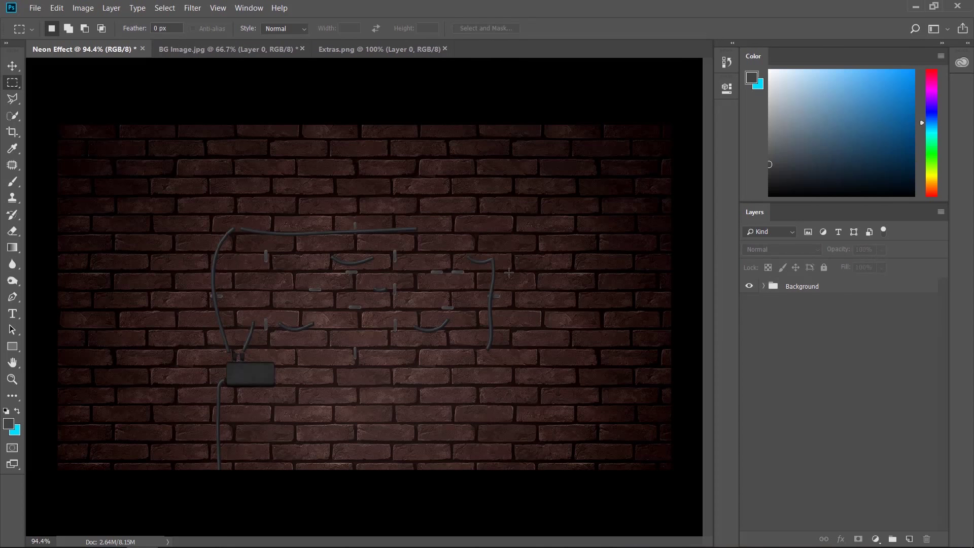
Step: Open the Tubes outline file and drag the tube into the Neon Effect document
key("ctrl+o")
double_click(398, 95)
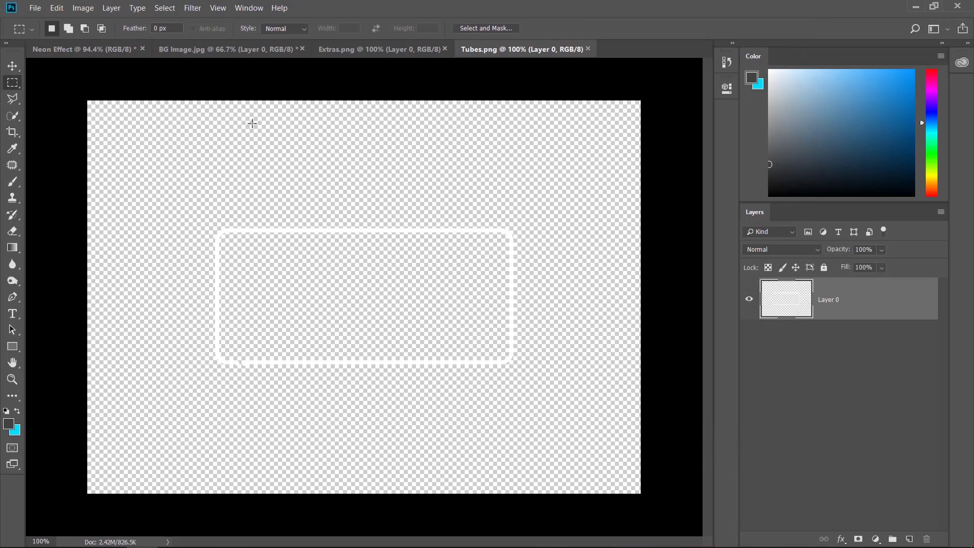
left_click(12, 66)
left_click_drag(456, 282, 471, 356)
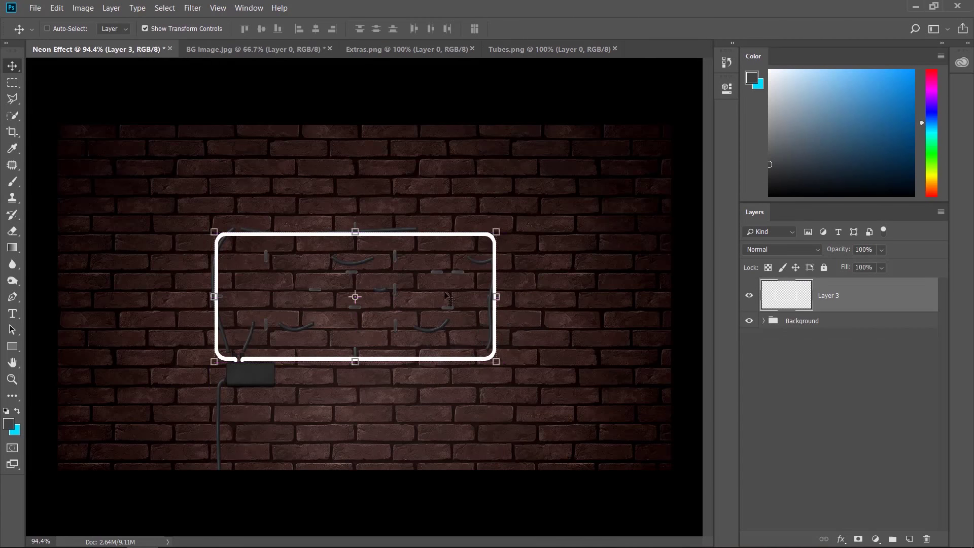
key("m")
double_click(872, 309)
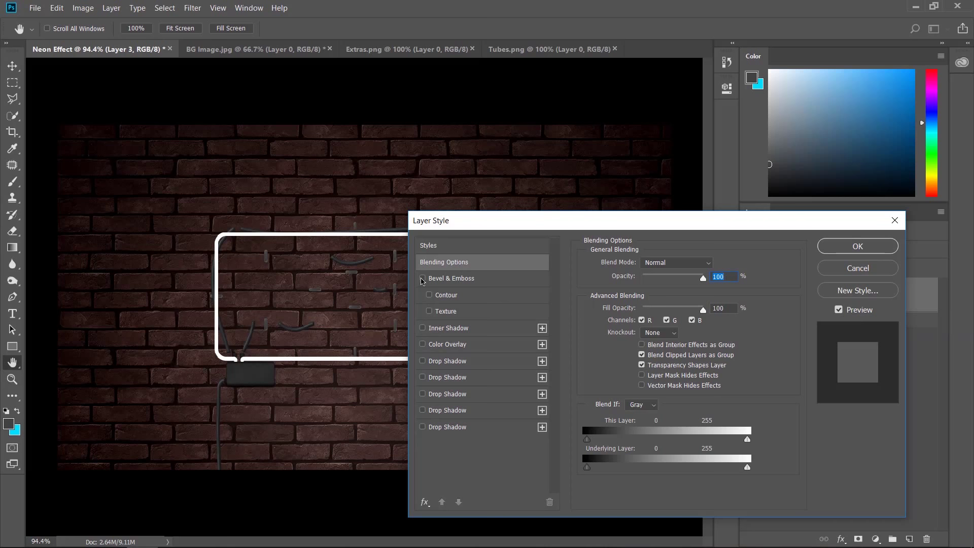
Step: Give the tube a Smooth Inner Bevel with 396% depth
left_click(422, 279)
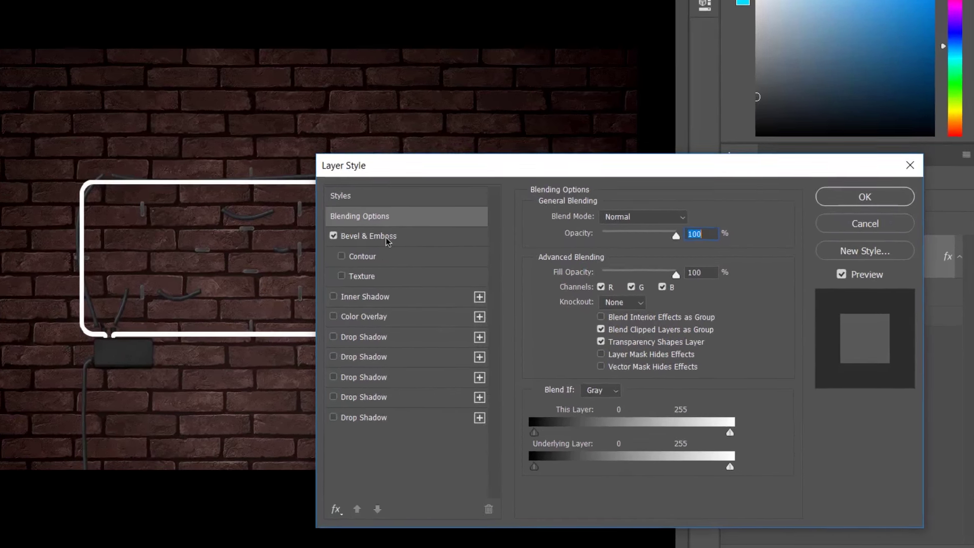
left_click(466, 284)
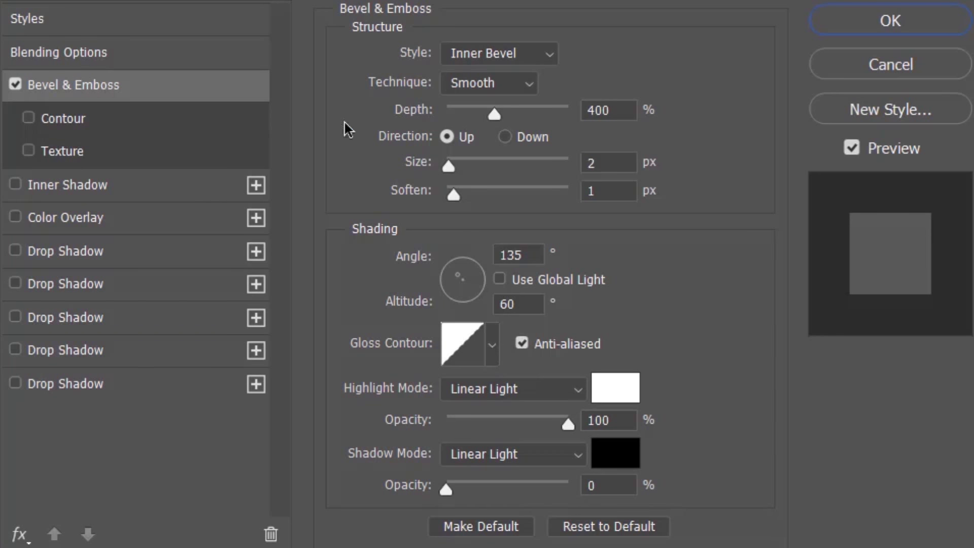
left_click(506, 60)
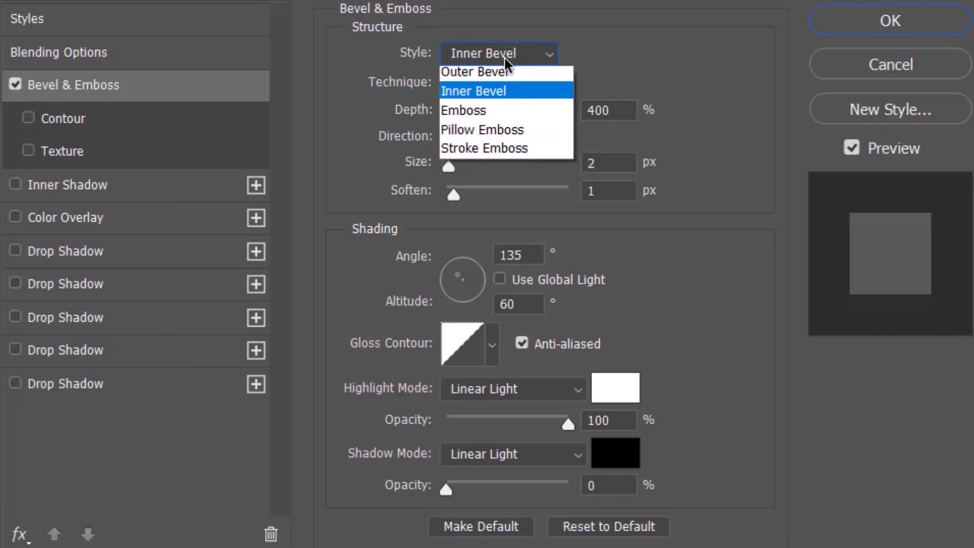
left_click(506, 65)
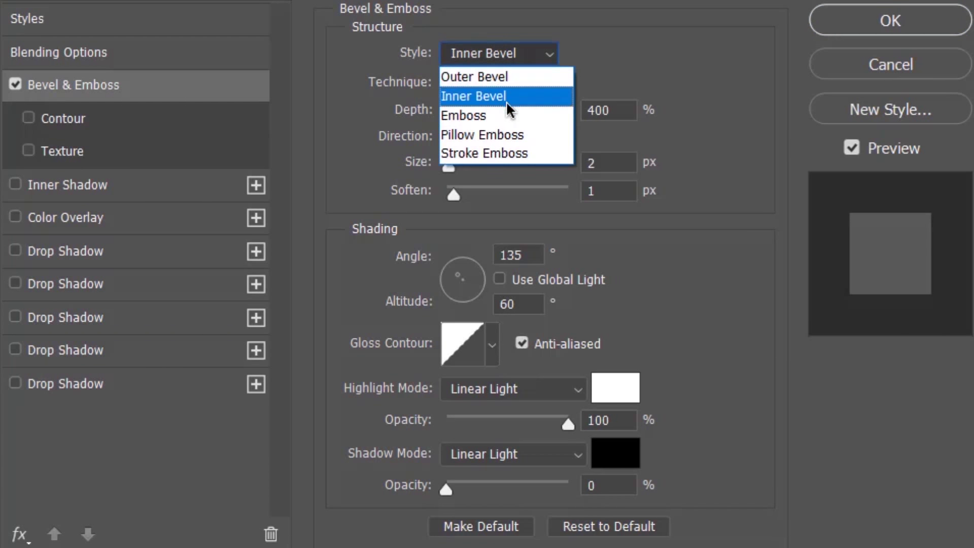
left_click(510, 97)
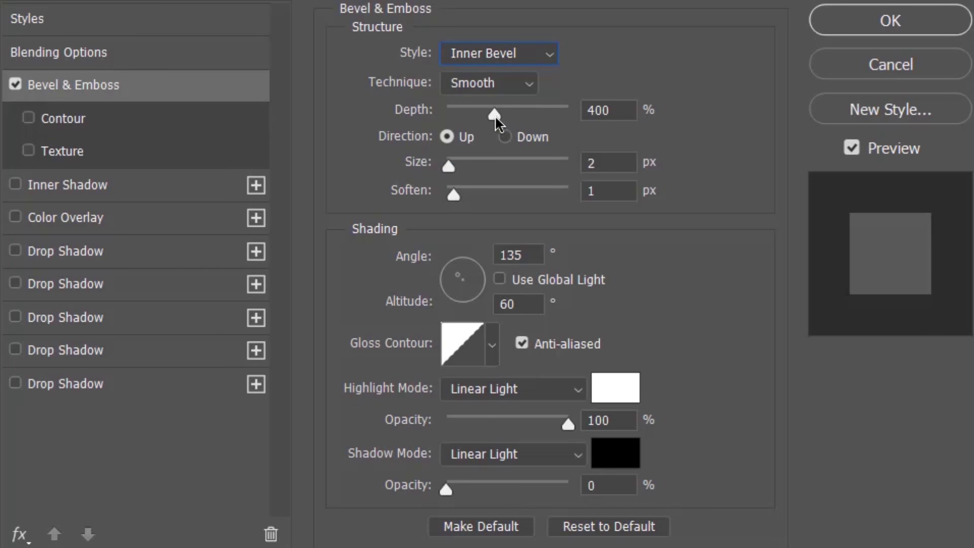
left_click_drag(496, 122, 496, 122)
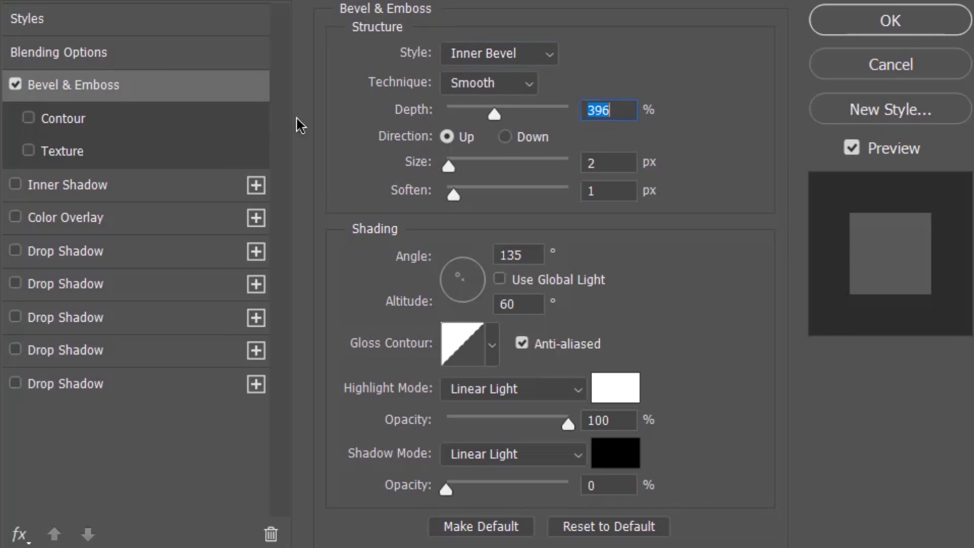
left_click(15, 84)
Step: Set the first glow shadow to Linear Light at 58% opacity and adjust its size
left_click(135, 252)
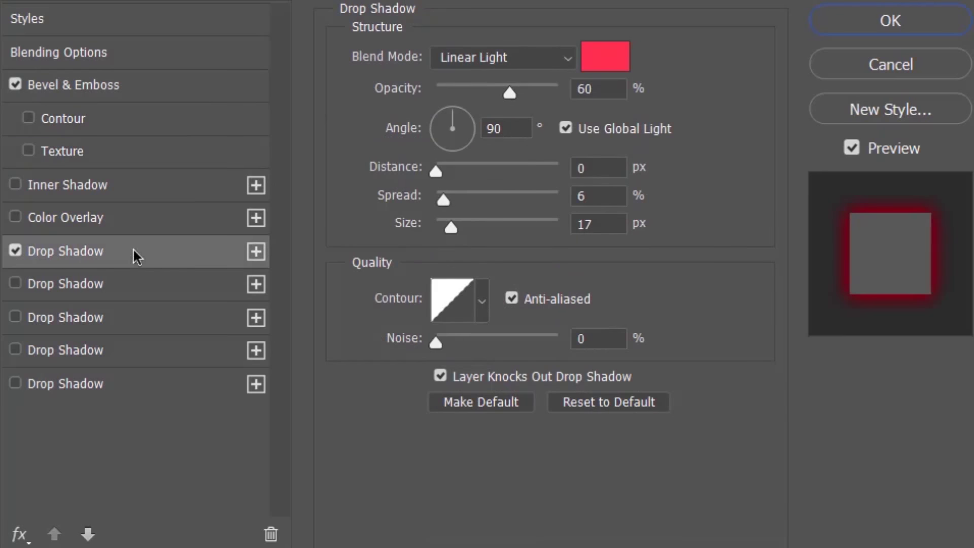
left_click(522, 63)
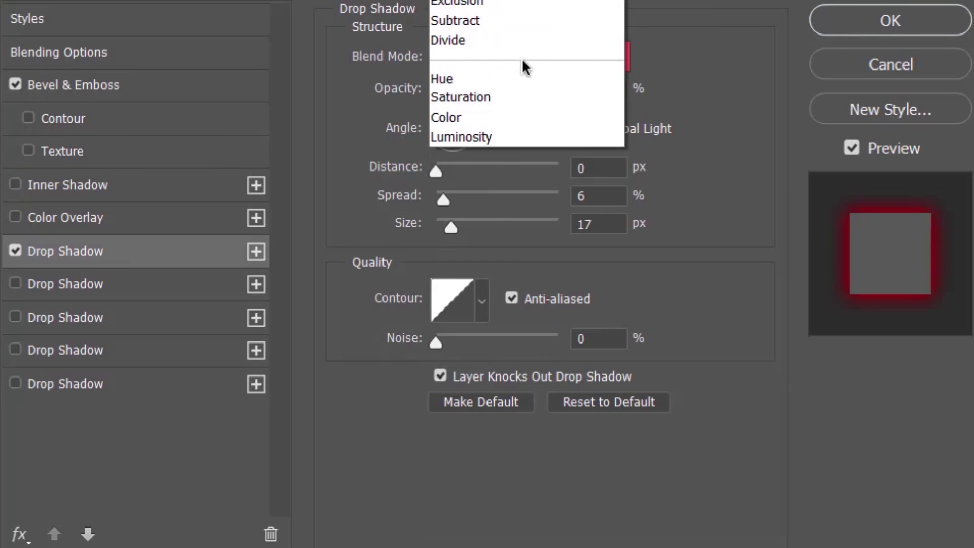
key("Escape")
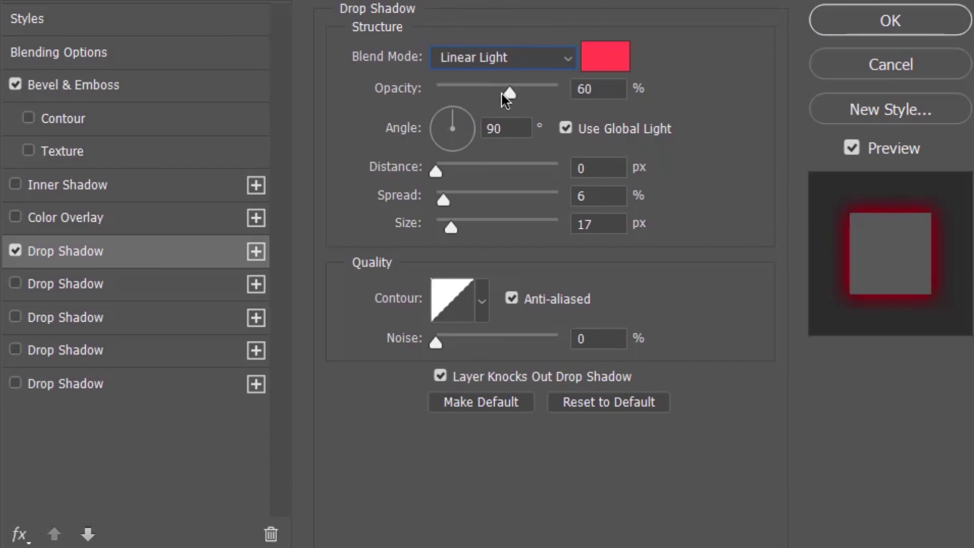
left_click_drag(510, 93, 508, 93)
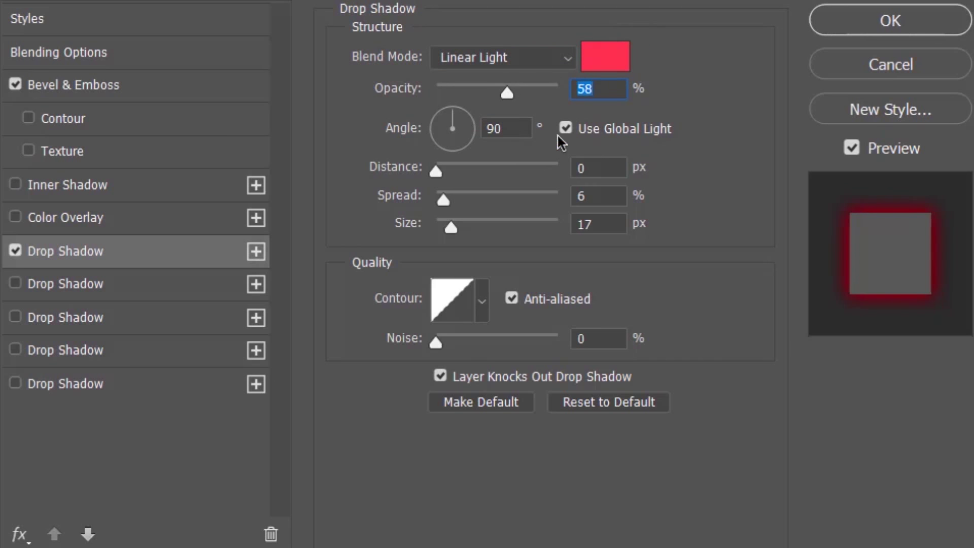
left_click_drag(455, 231, 482, 231)
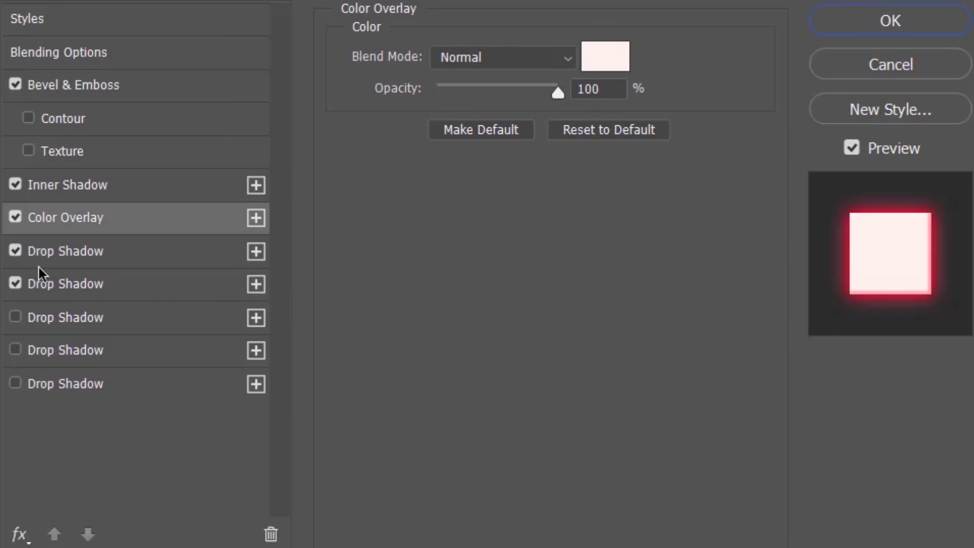
Step: Tune the second glow's opacity and give it a pink Linear Light colour
left_click(94, 288)
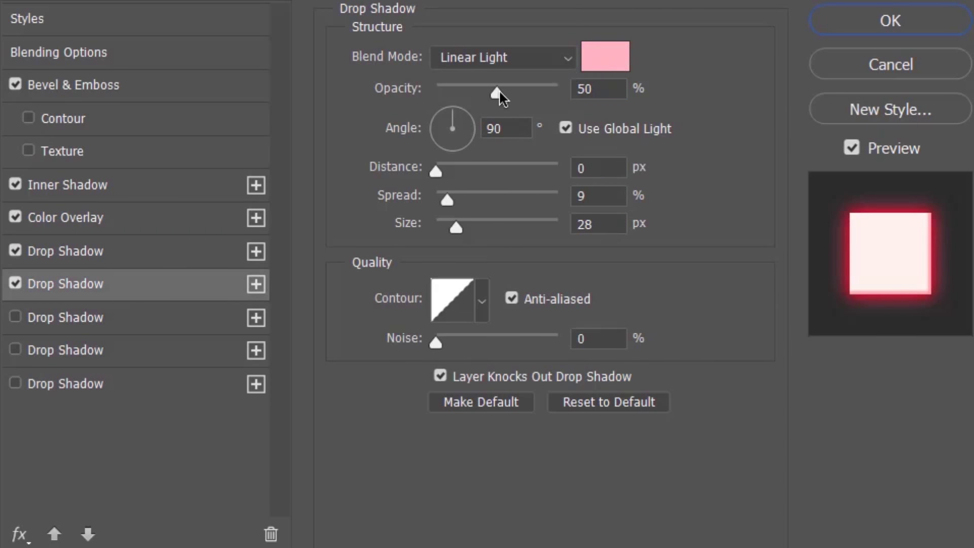
left_click_drag(500, 91, 495, 92)
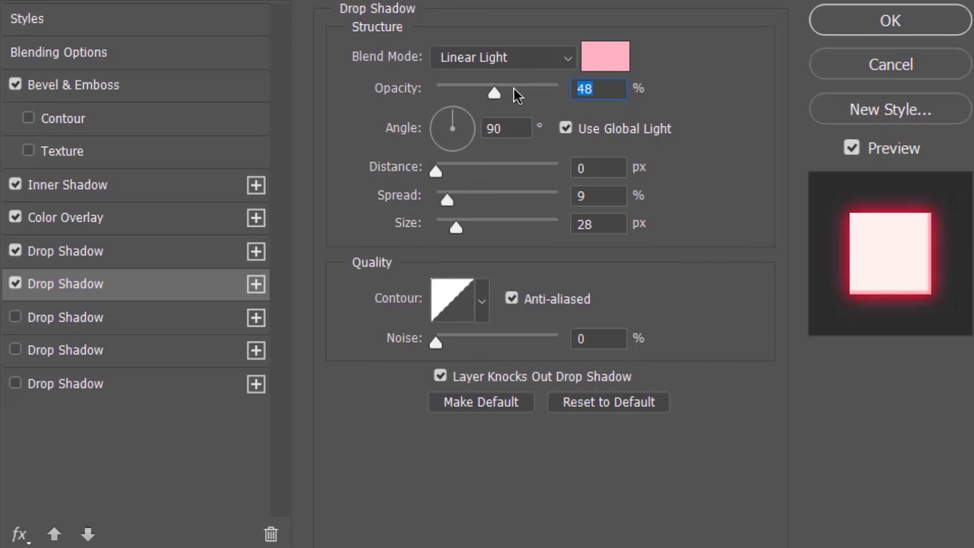
left_click(506, 60)
key("Escape")
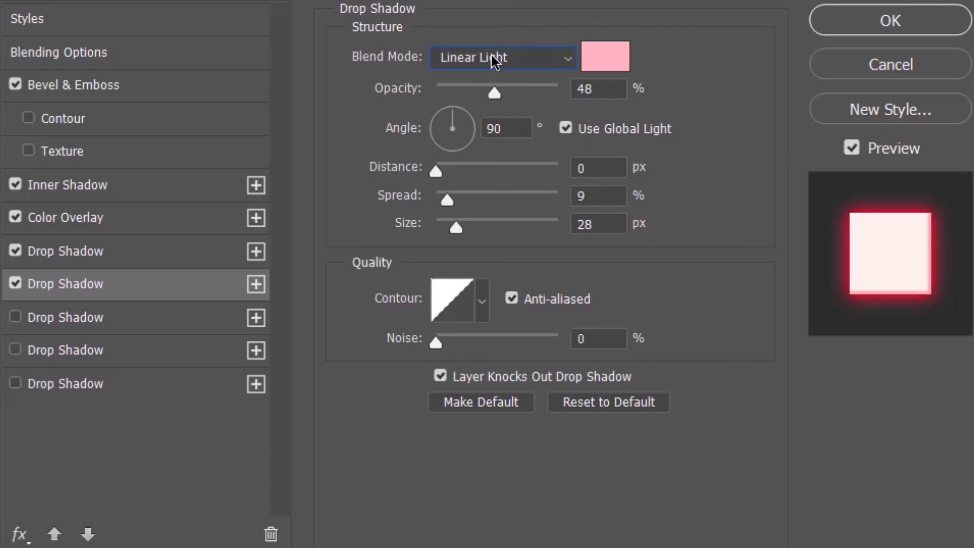
left_click(611, 51)
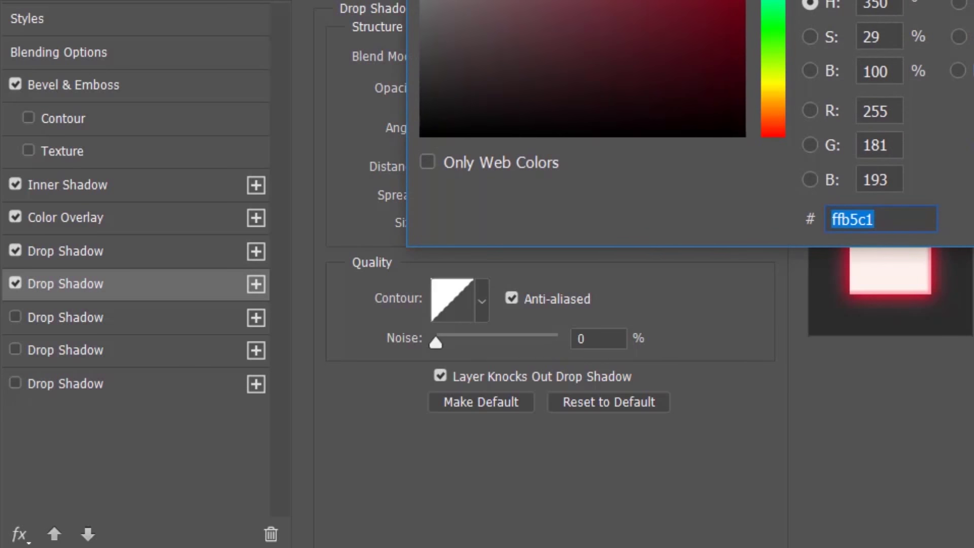
key("Return")
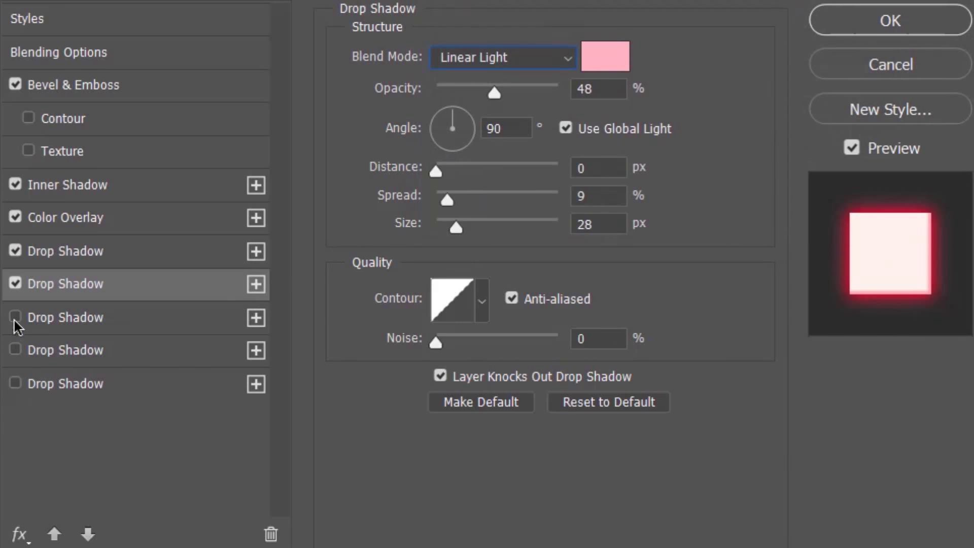
Step: Enable the third glow at 131 px and fourth at 240 px, plus a dark shadow
left_click(15, 318)
left_click(136, 325)
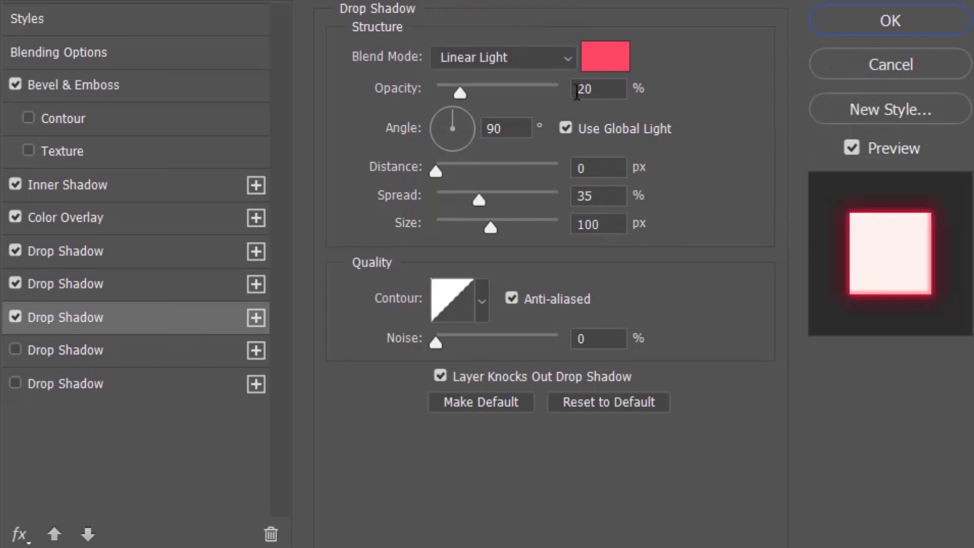
left_click_drag(491, 227, 502, 227)
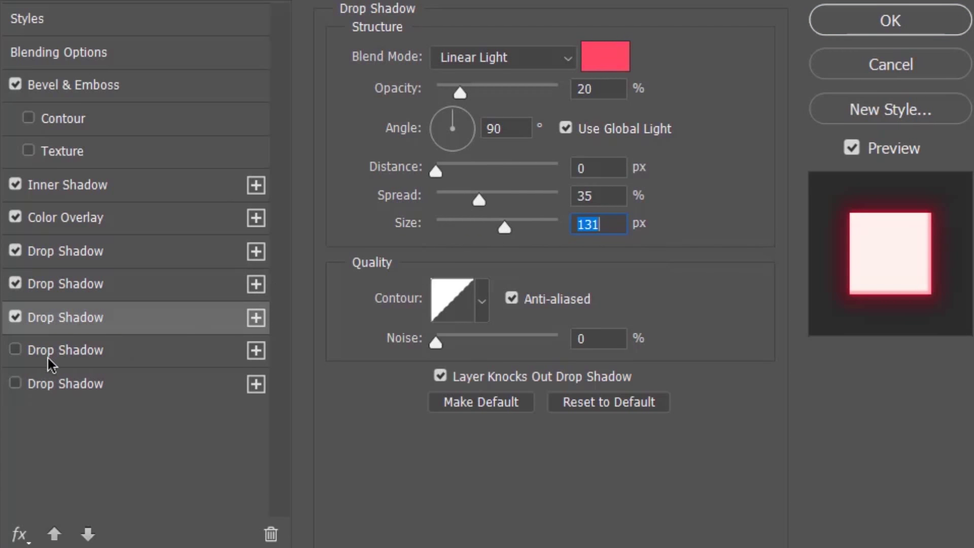
left_click(87, 351)
left_click_drag(558, 227, 536, 228)
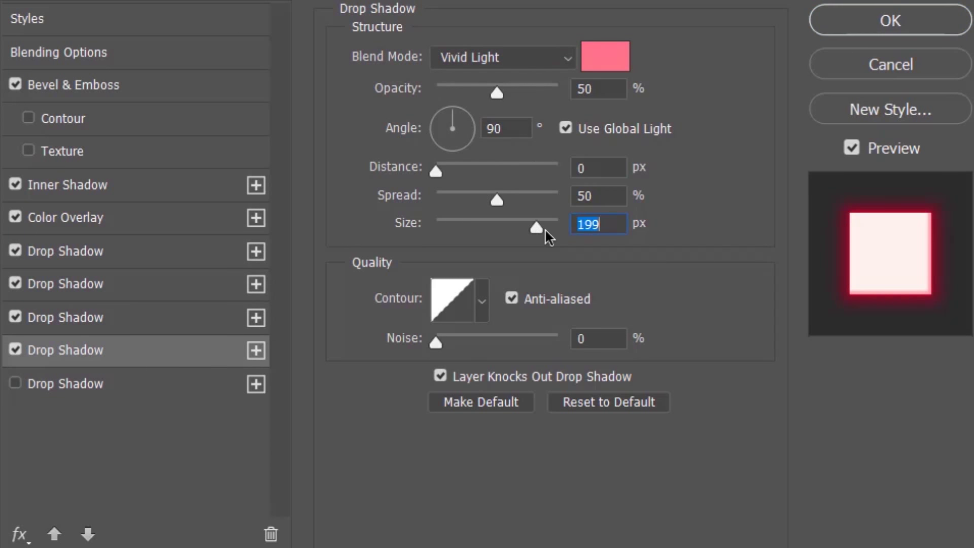
left_click(557, 227)
left_click(15, 386)
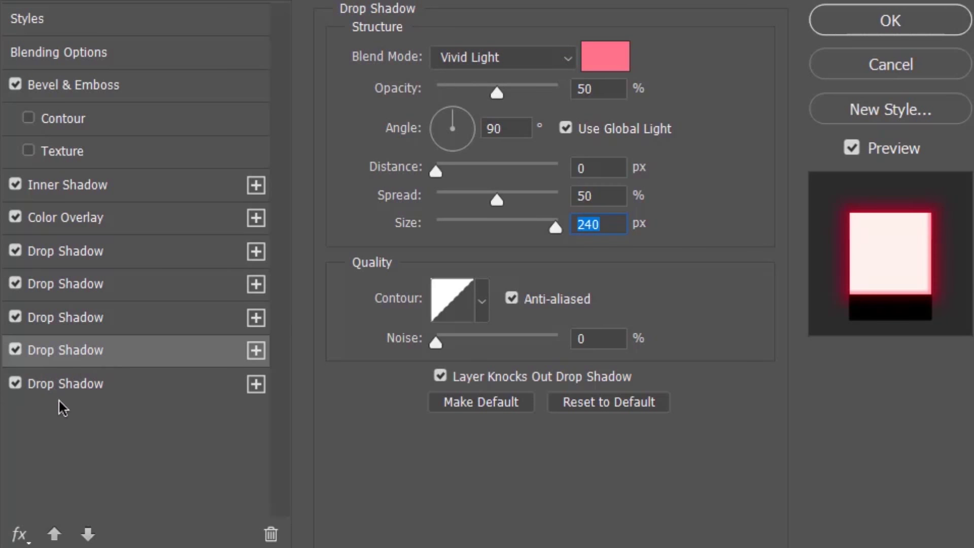
Step: Raise the dark shadow's opacity and review the glow, inner shadow and bevel settings
left_click(112, 391)
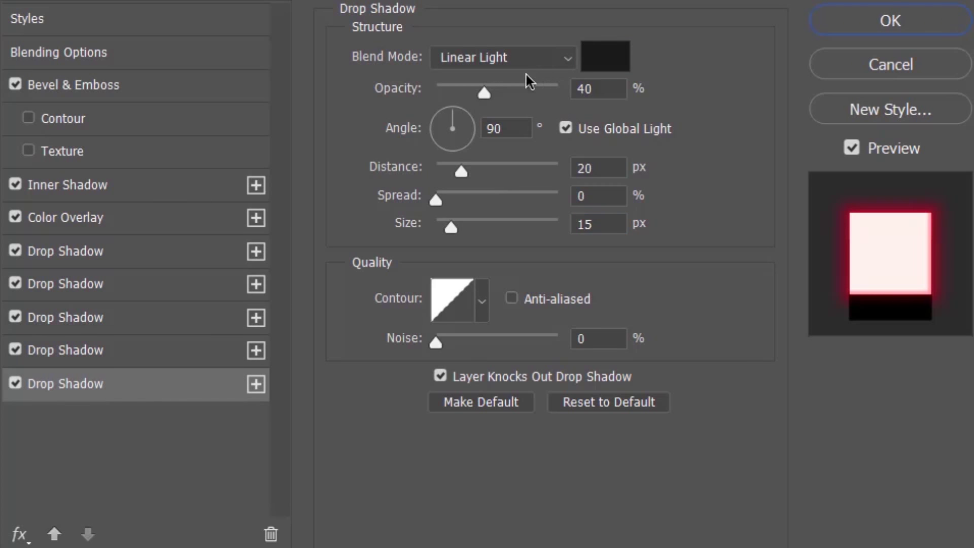
left_click_drag(485, 94, 491, 93)
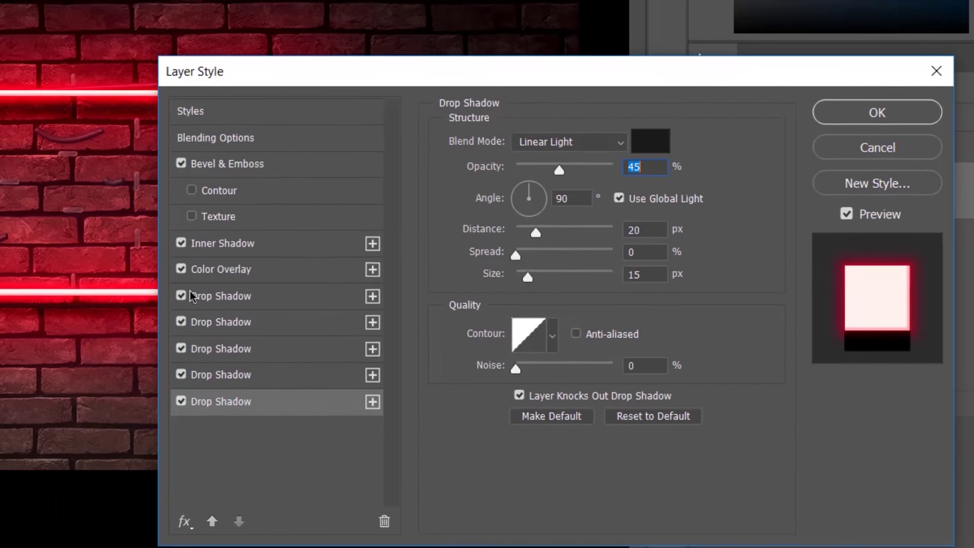
left_click_drag(655, 181, 691, 141)
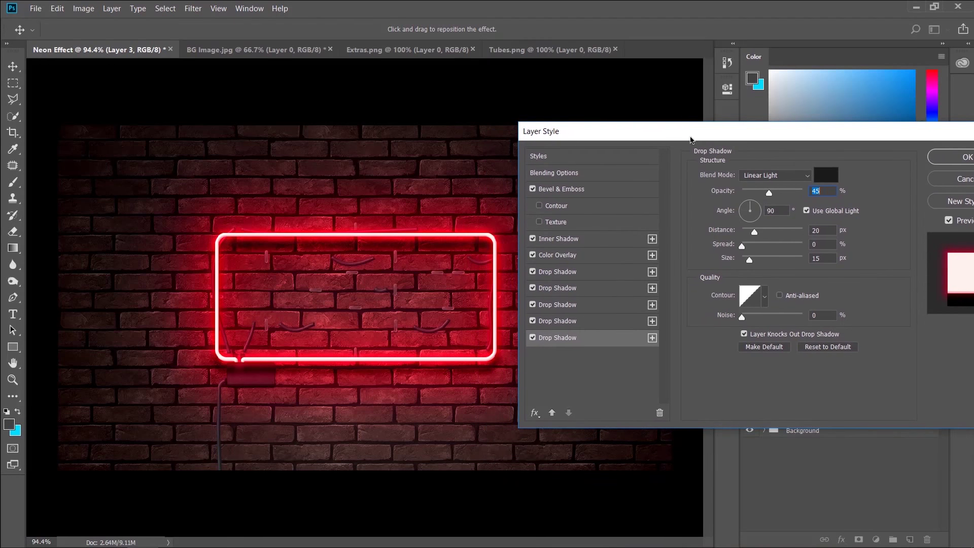
left_click(592, 322)
left_click(601, 306)
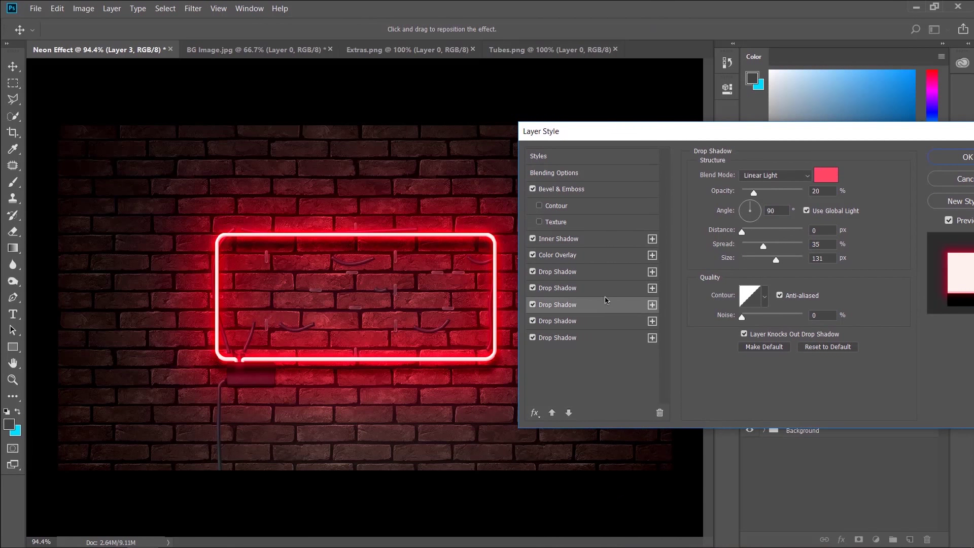
left_click(610, 274)
left_click(612, 257)
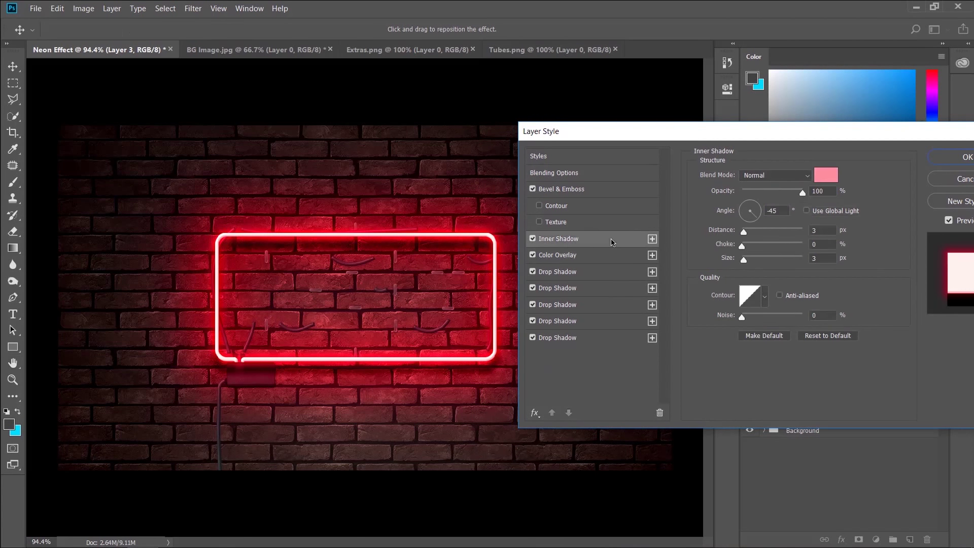
left_click(608, 192)
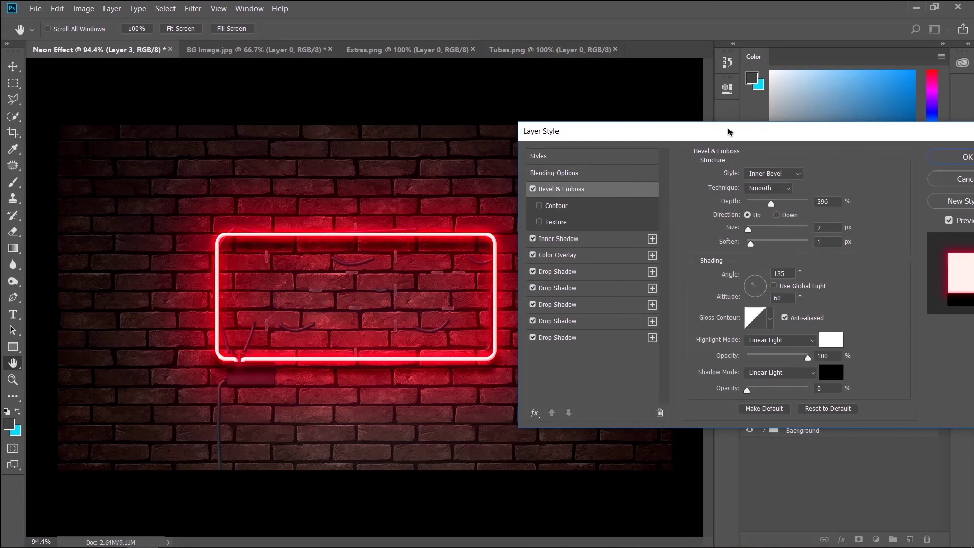
left_click_drag(728, 132, 694, 124)
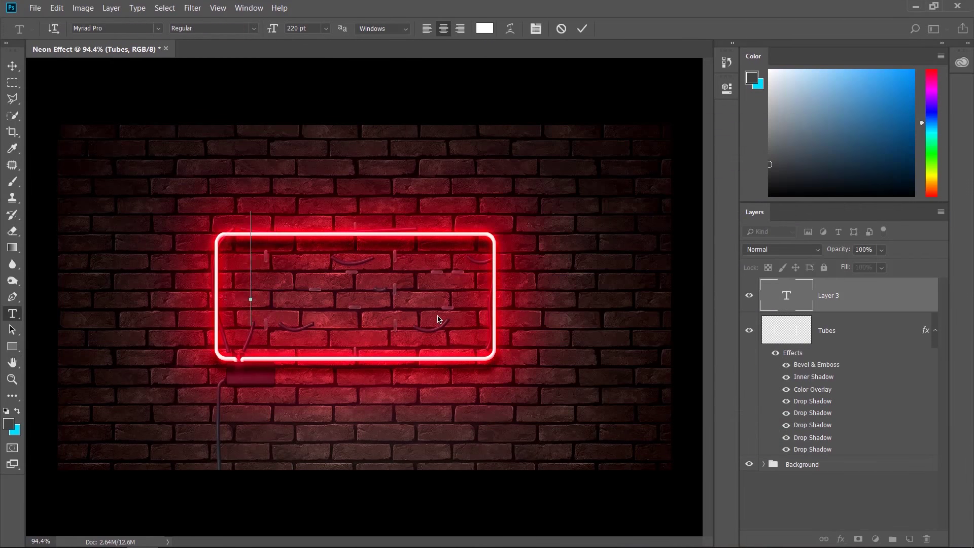
Step: Type the word NEON and move it to the centre of the frame
type("NEON")
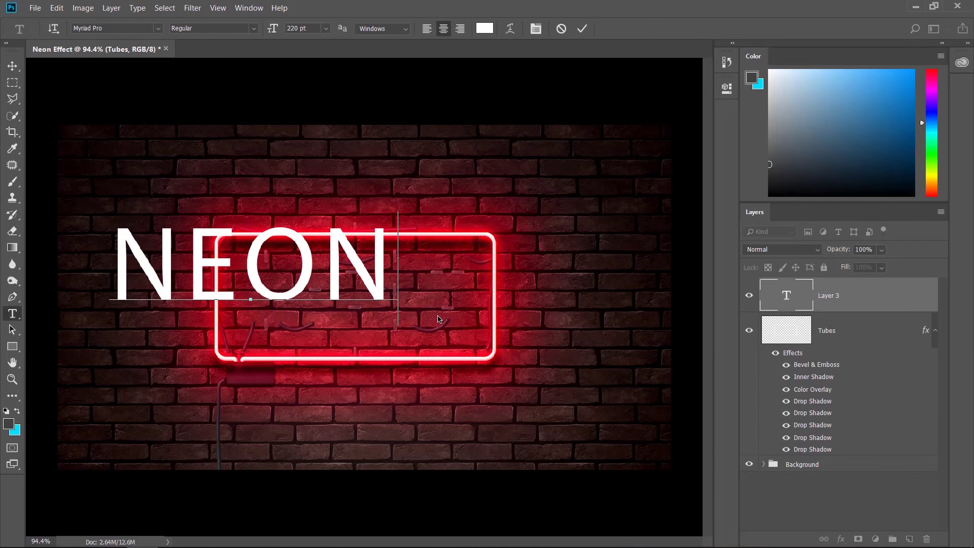
left_click(12, 66)
left_click_drag(355, 265, 462, 299)
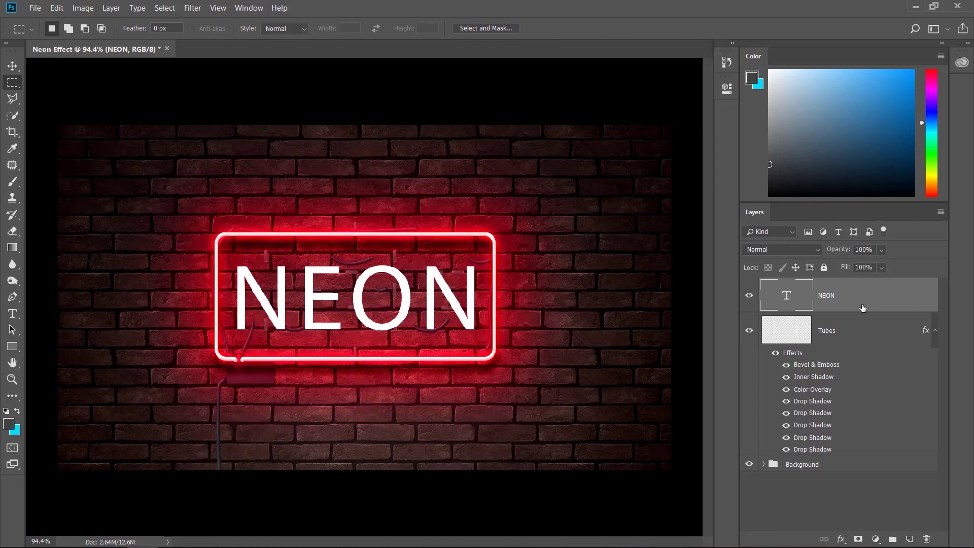
Step: Enable a pale cream drop shadow on the NEON text
double_click(862, 308)
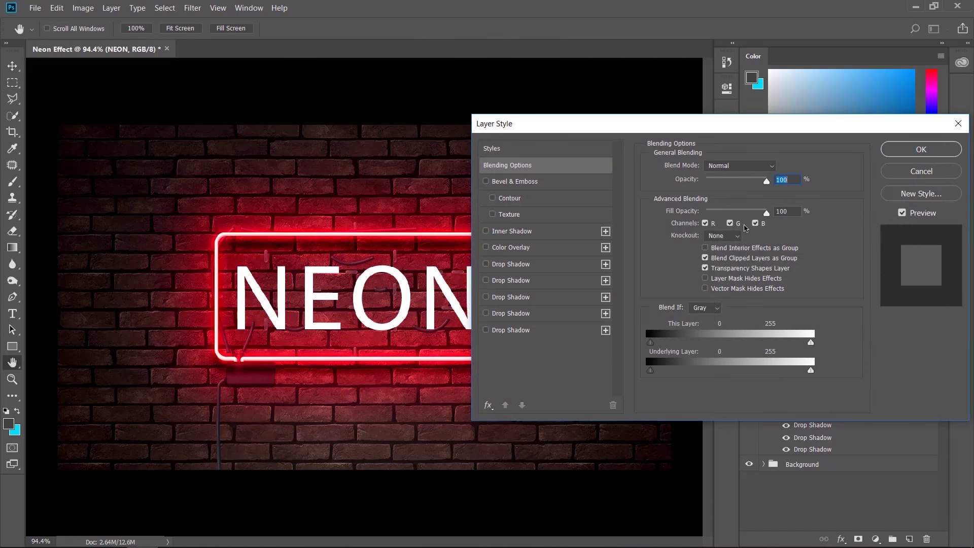
left_click(487, 264)
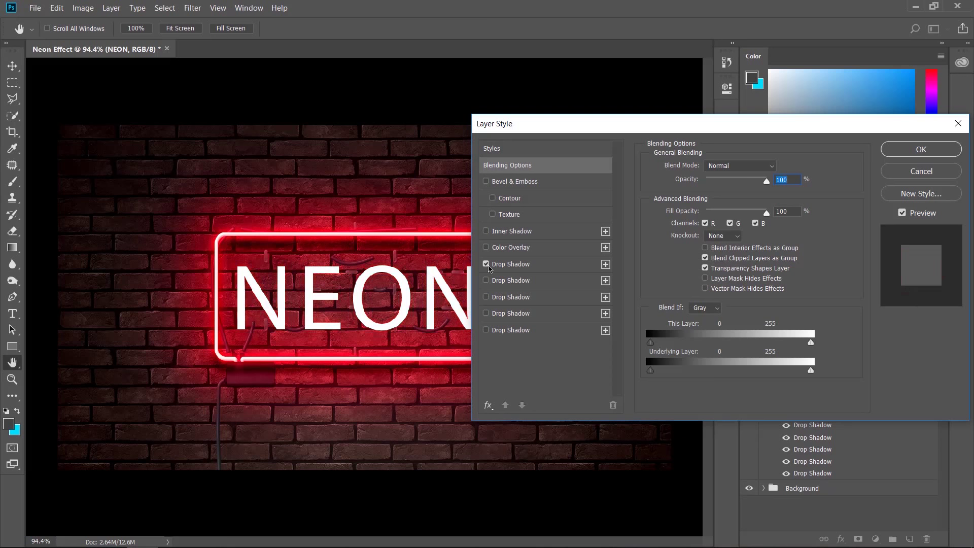
left_click(535, 269)
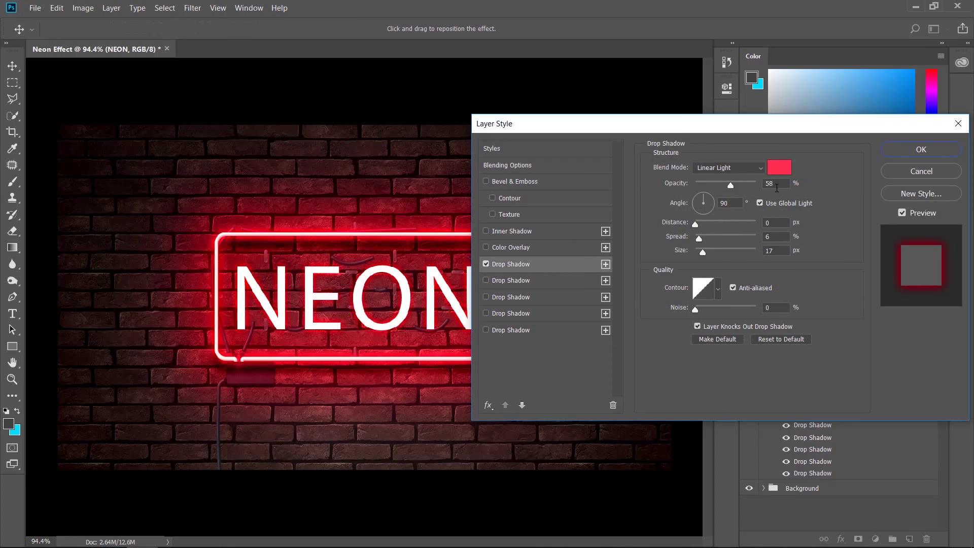
left_click(779, 168)
left_click(799, 285)
left_click(664, 159)
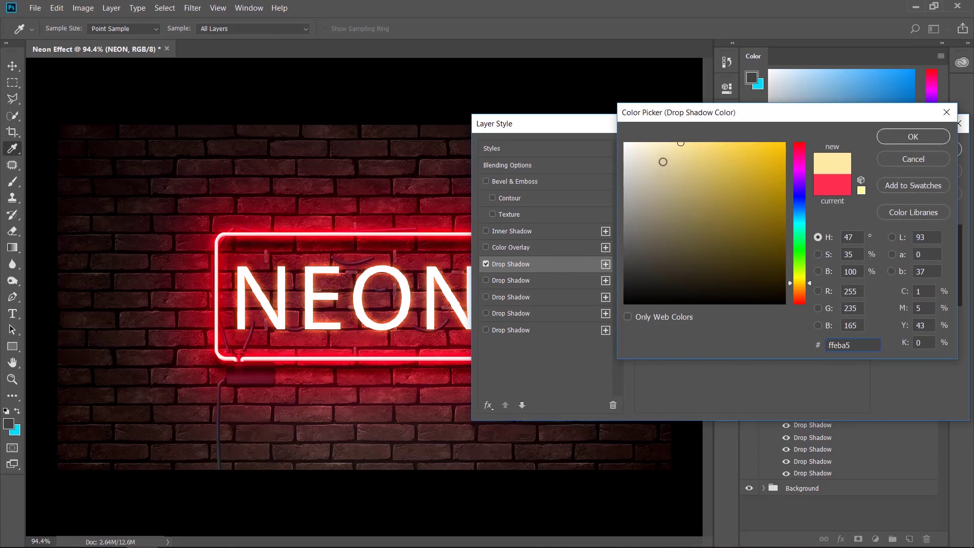
left_click(644, 144)
left_click(914, 137)
Step: Set the last drop shadow to Linear Light with higher opacity and enable Color Overlay
left_click(512, 329)
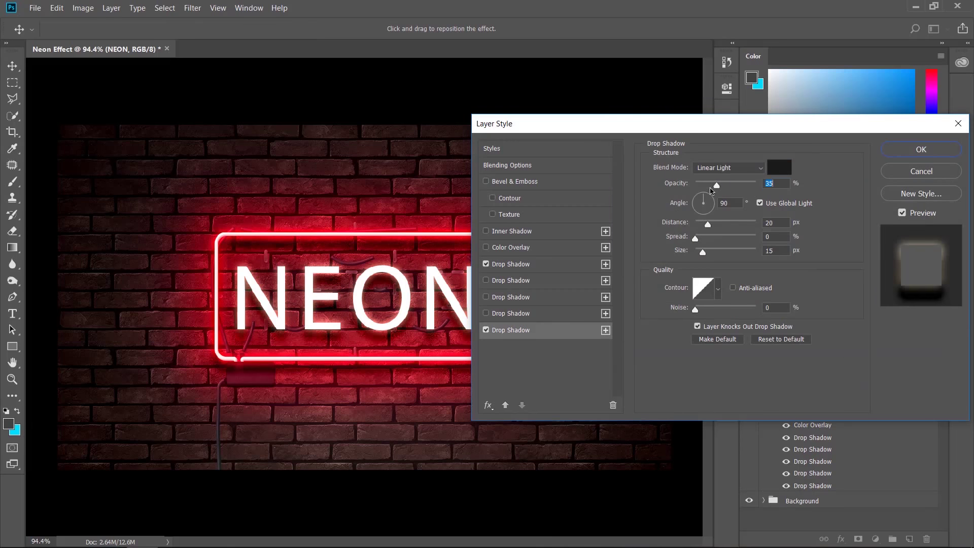
left_click(728, 167)
left_click(709, 170)
left_click(729, 167)
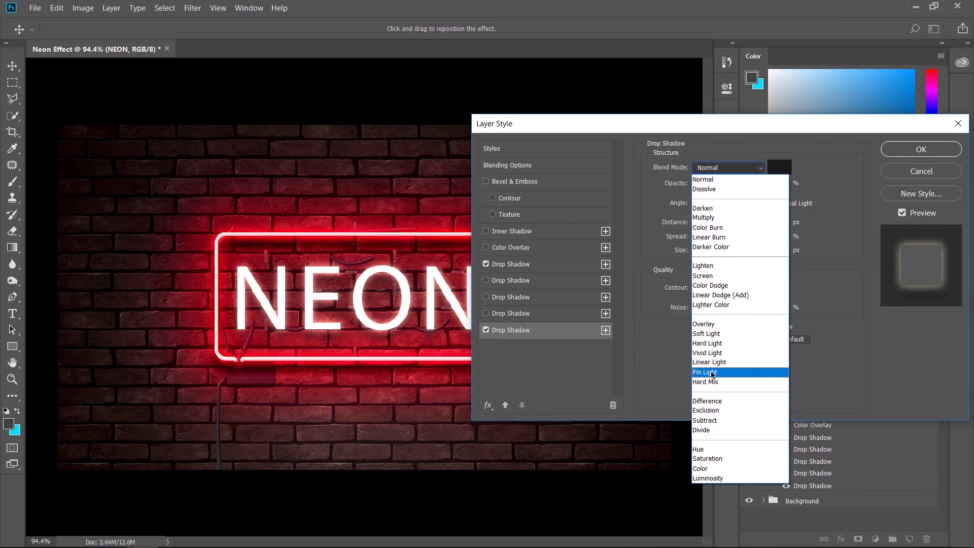
left_click(716, 372)
left_click_drag(707, 185, 712, 185)
left_click(486, 247)
Step: Enable the second and third drop shadows, colouring the third light blue
left_click(486, 297)
left_click(511, 280)
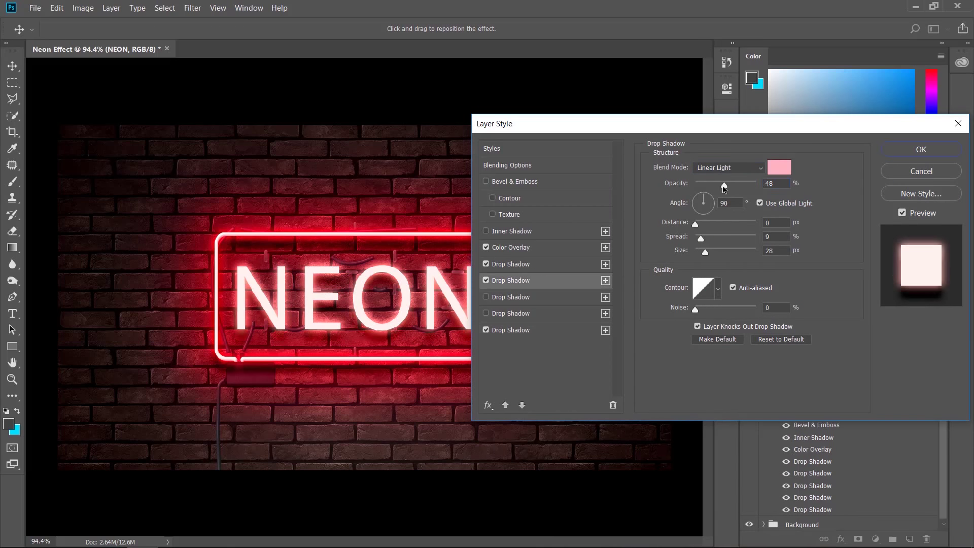
left_click(511, 297)
left_click(779, 168)
left_click(643, 144)
left_click(799, 213)
left_click_drag(798, 232, 799, 203)
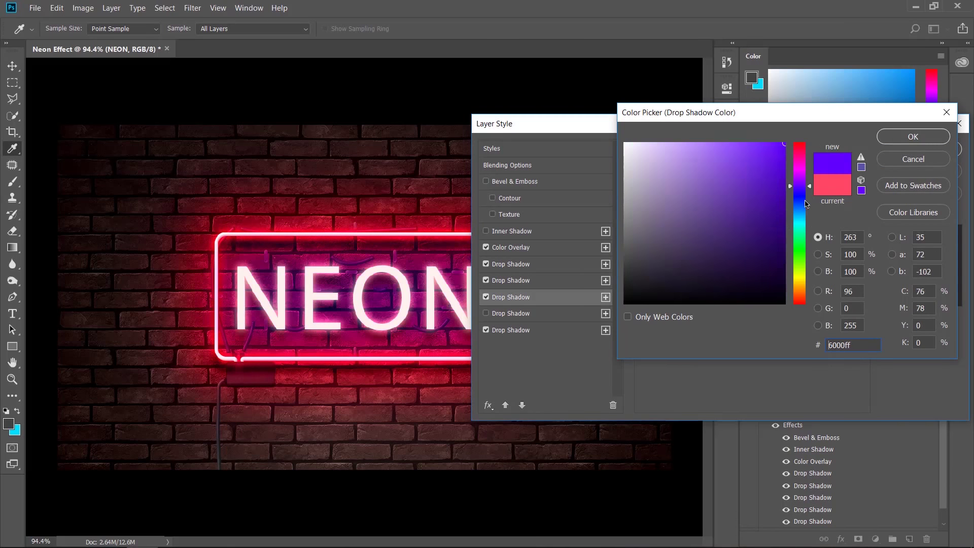
left_click(913, 136)
Step: Colour the second drop shadow pale cyan and give the fourth a light blue colour
left_click(511, 248)
left_click(511, 280)
left_click(780, 168)
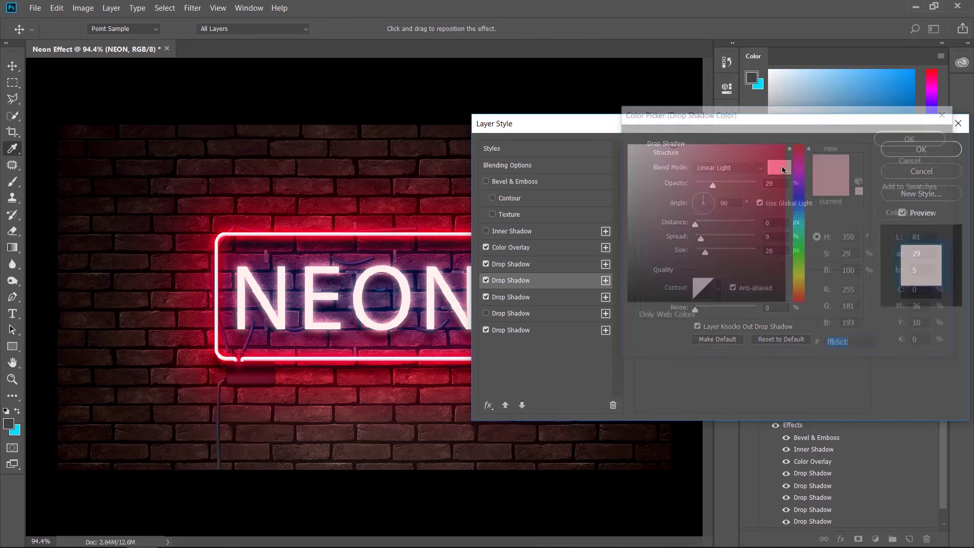
mouse_move(815, 147)
left_mouse_down()
mouse_move(815, 229)
mouse_move(799, 211)
left_mouse_up()
left_click(913, 135)
left_click(486, 313)
left_click(779, 167)
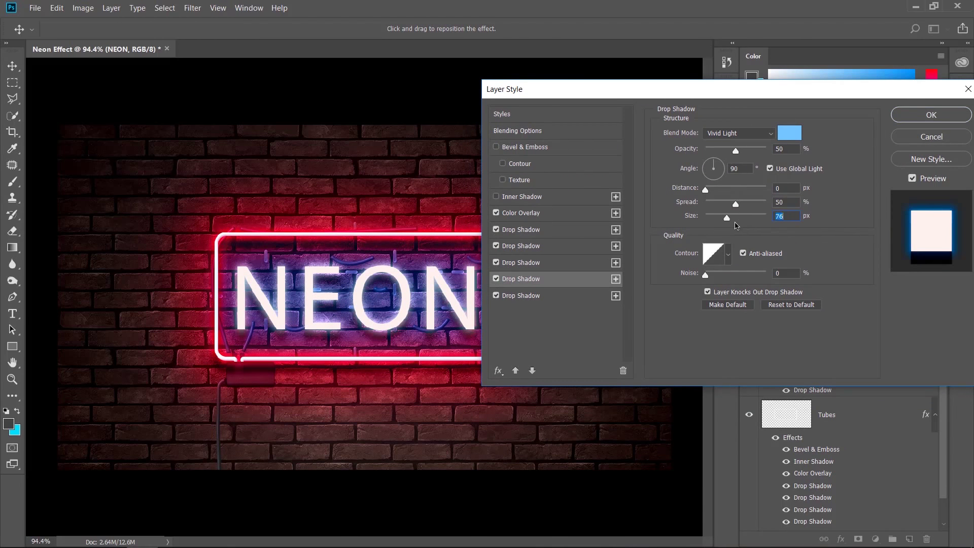
Step: Drop the third and fourth blue shadows, add Bevel & Emboss and remove Inner Shadow
left_click(511, 262)
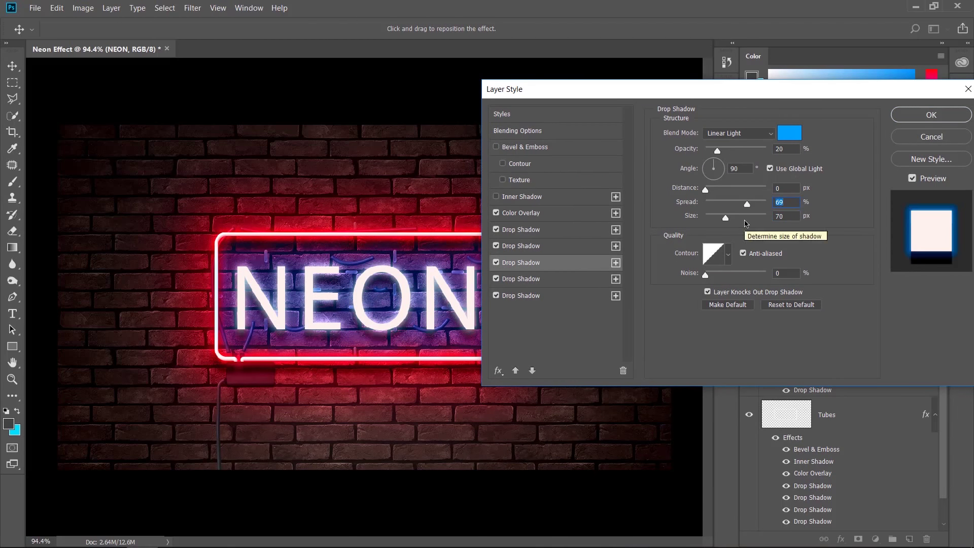
left_click(790, 133)
left_click(913, 135)
left_click(496, 262)
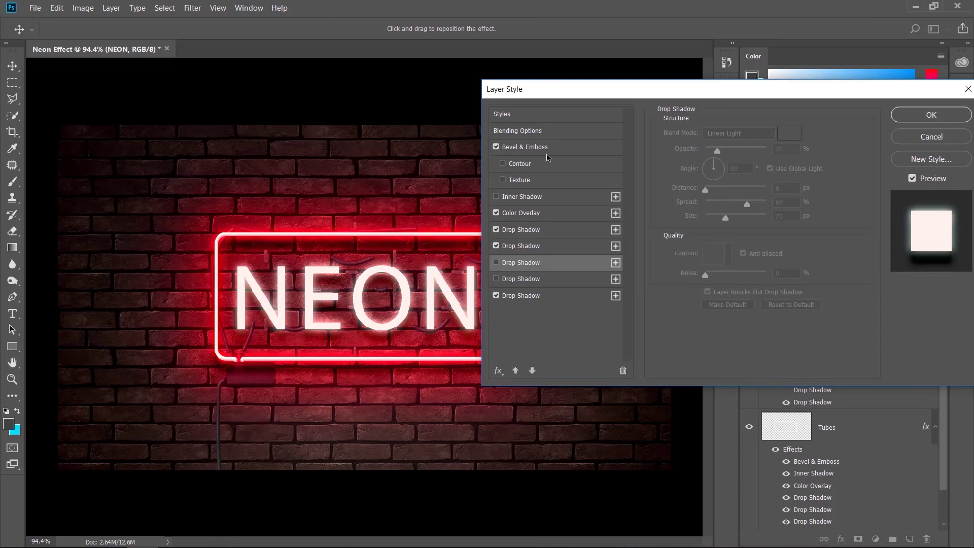
left_click(525, 146)
left_click(521, 245)
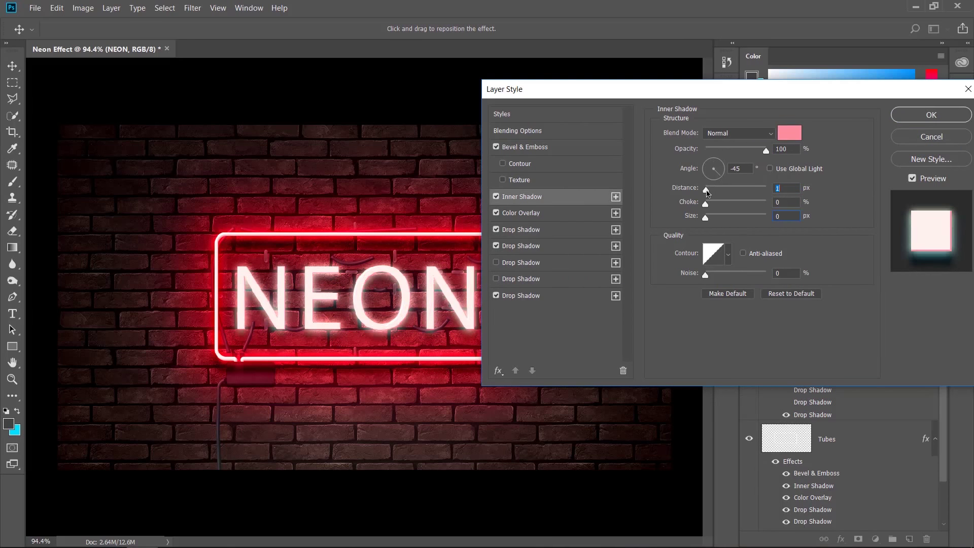
left_click(496, 196)
Step: Restore and enlarge the third shadow's glow, then accept the text style
left_click(521, 262)
mouse_move(721, 217)
left_mouse_down()
mouse_move(711, 218)
mouse_move(746, 217)
left_mouse_up()
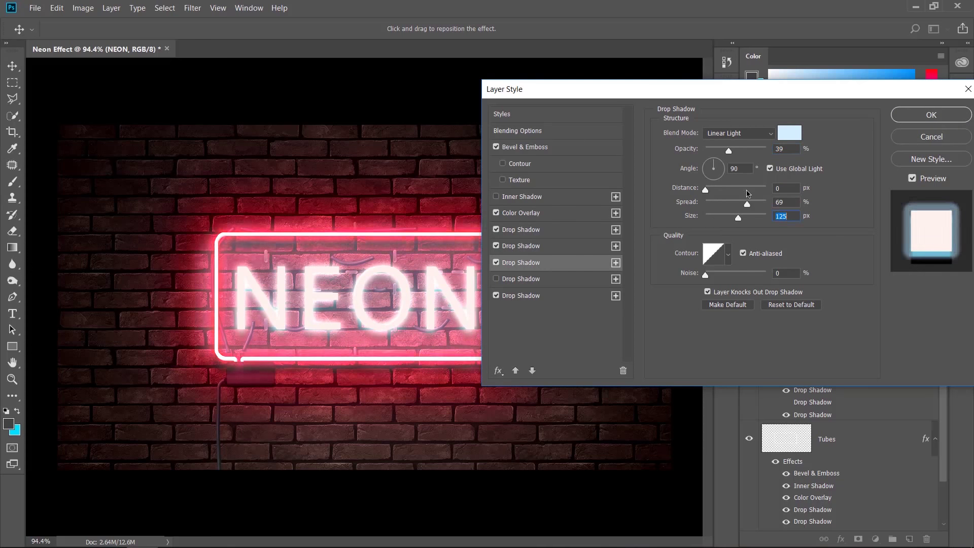
left_click(739, 133)
left_click(739, 259)
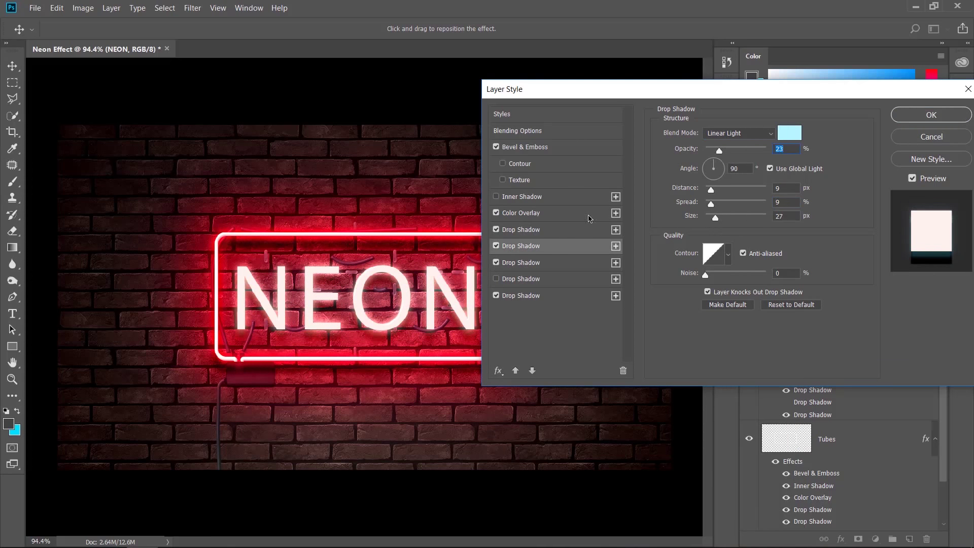
left_click(589, 229)
left_click(932, 121)
Step: Change the NEON text to a thinner font
double_click(787, 295)
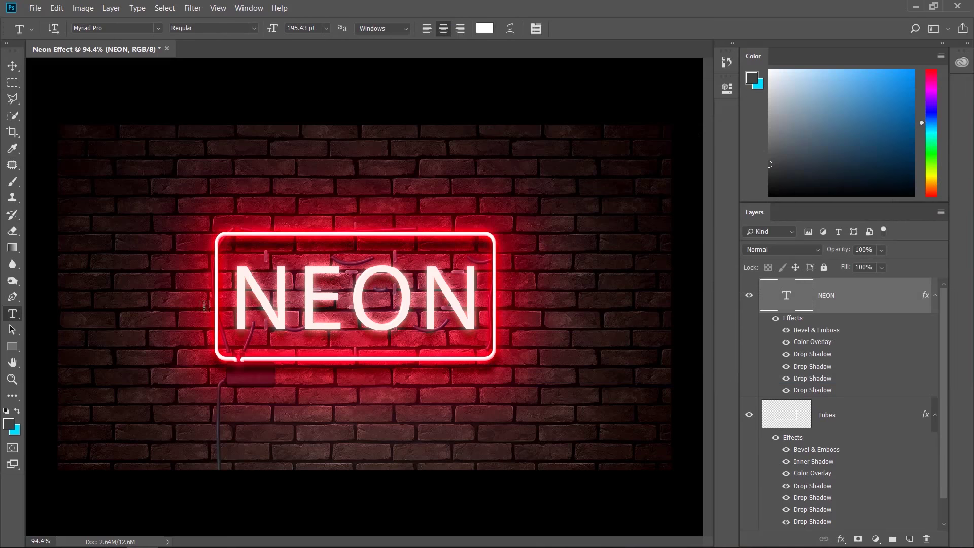
left_click(727, 87)
left_click(680, 166)
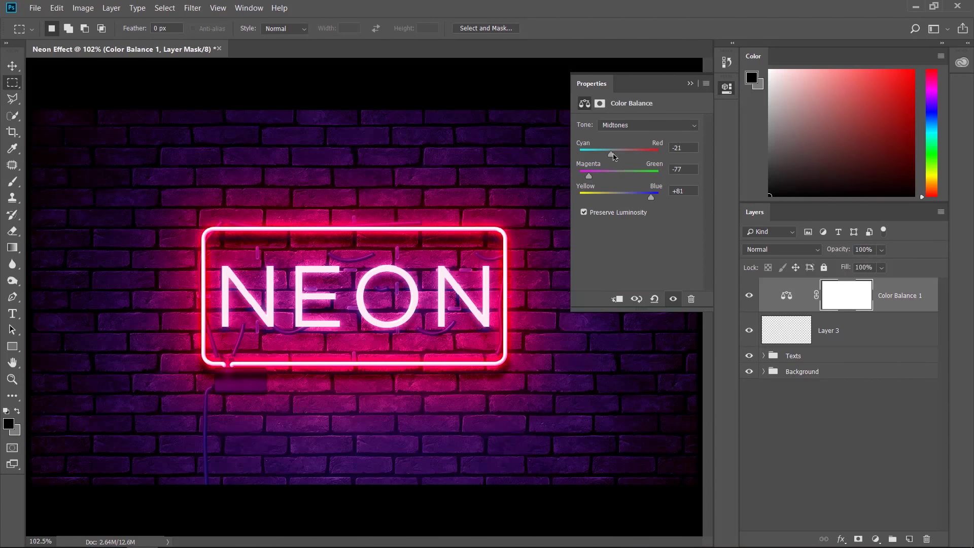
Step: Shift the Color Balance midtones to tint the scene, then zoom out to view it
left_click_drag(614, 157, 643, 159)
left_click(689, 83)
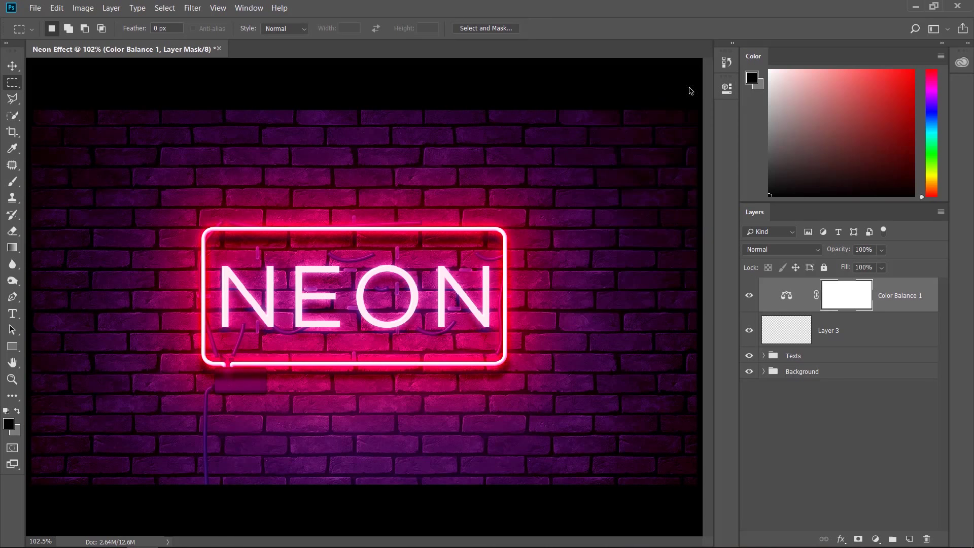
key("ctrl+minus")
key("ctrl+minus")
key("ctrl+minus")
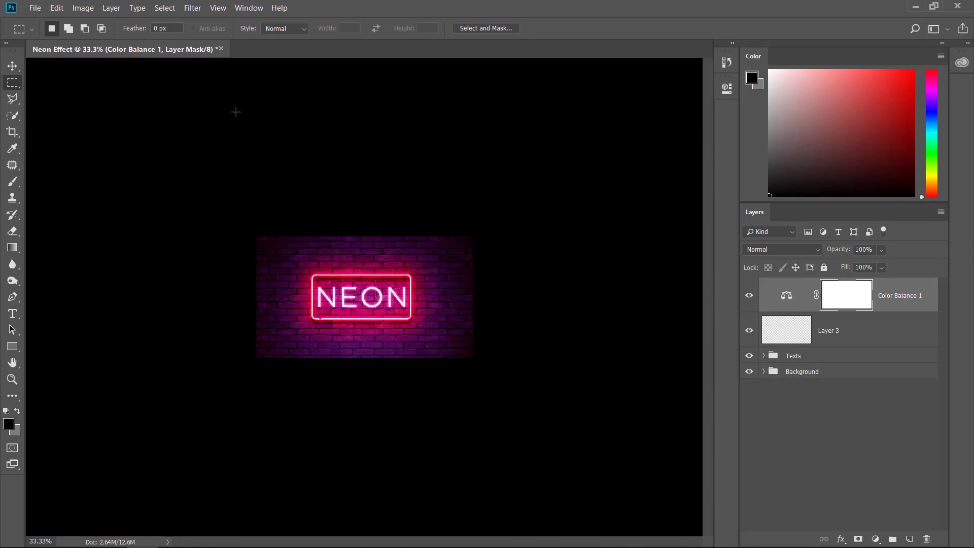